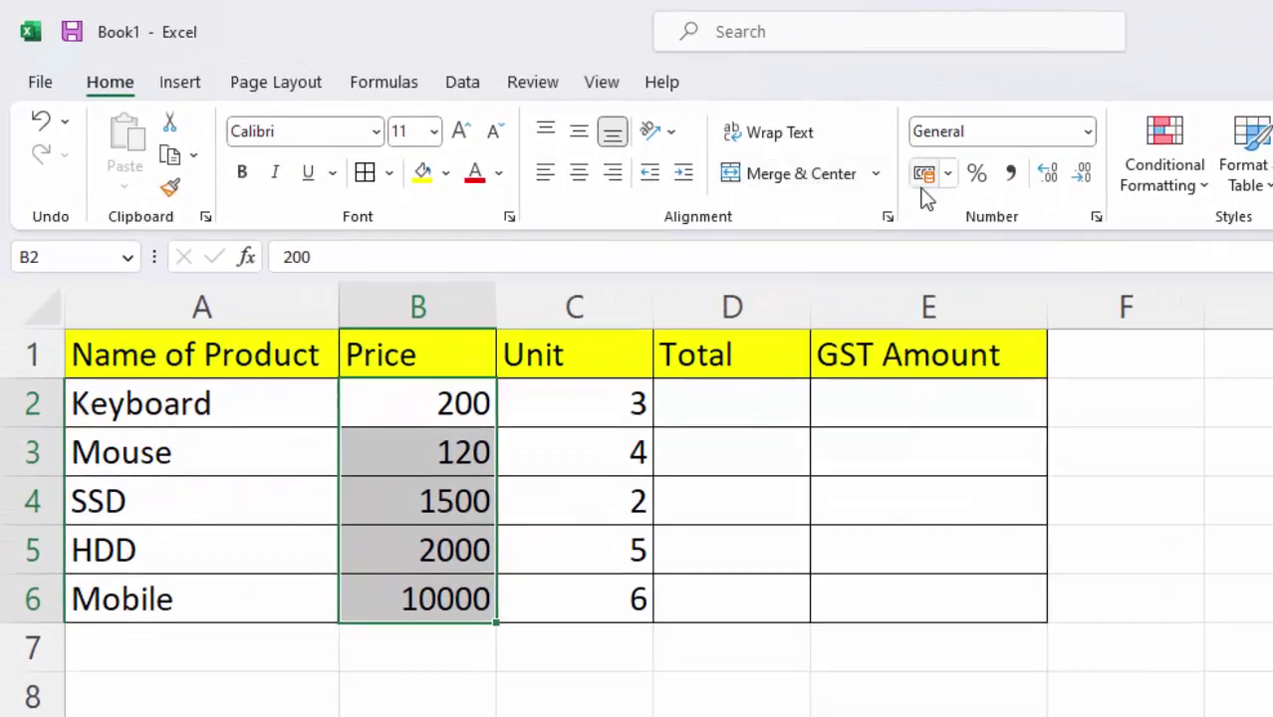
Format the prices in B2:B6 as Currency with the ₹ symbol, two decimal places and the -₹ 1,234.10 negative number style.
{"action": "left_click", "coordinate": [1087, 132]}
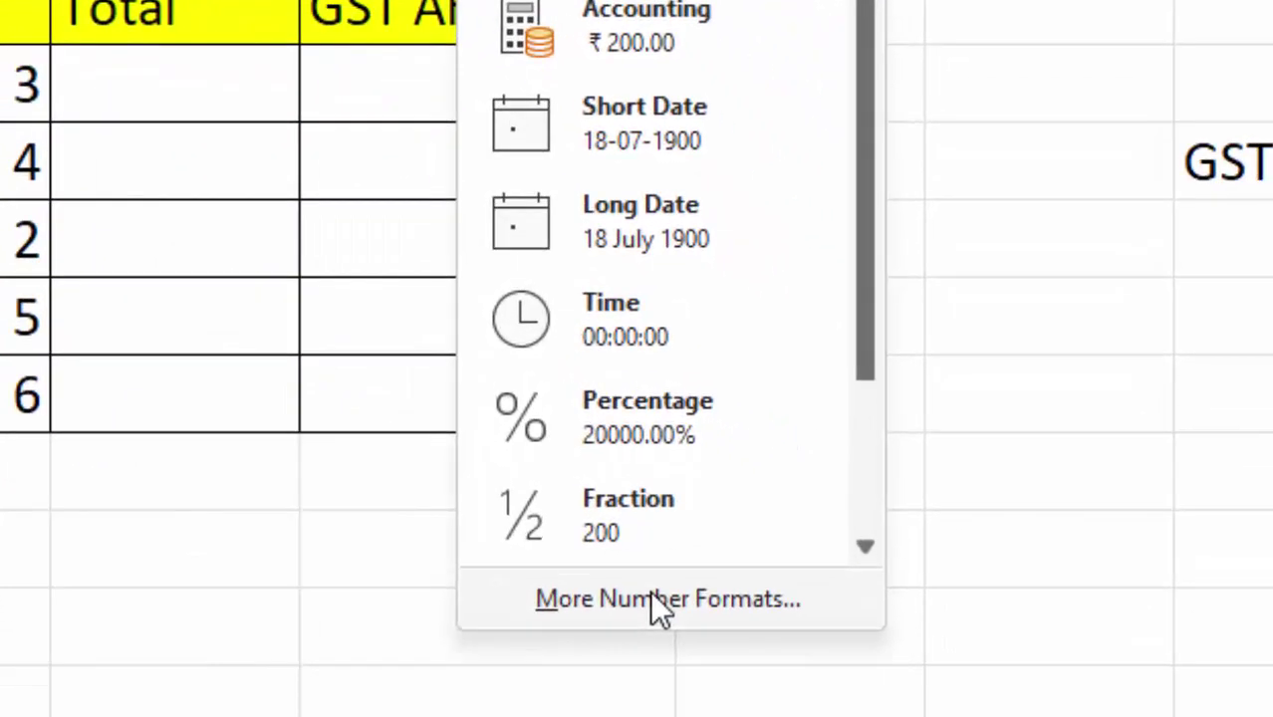
{"action": "left_click", "coordinate": [1030, 716]}
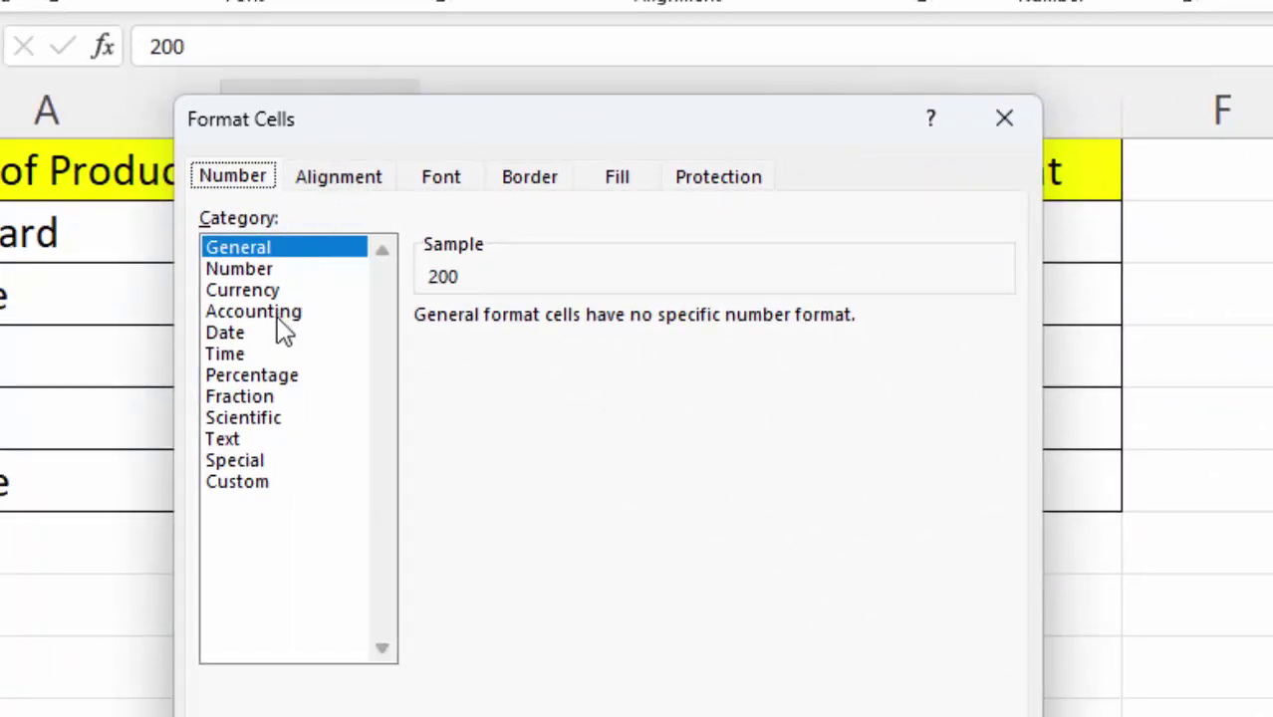
{"action": "left_click", "coordinate": [258, 292]}
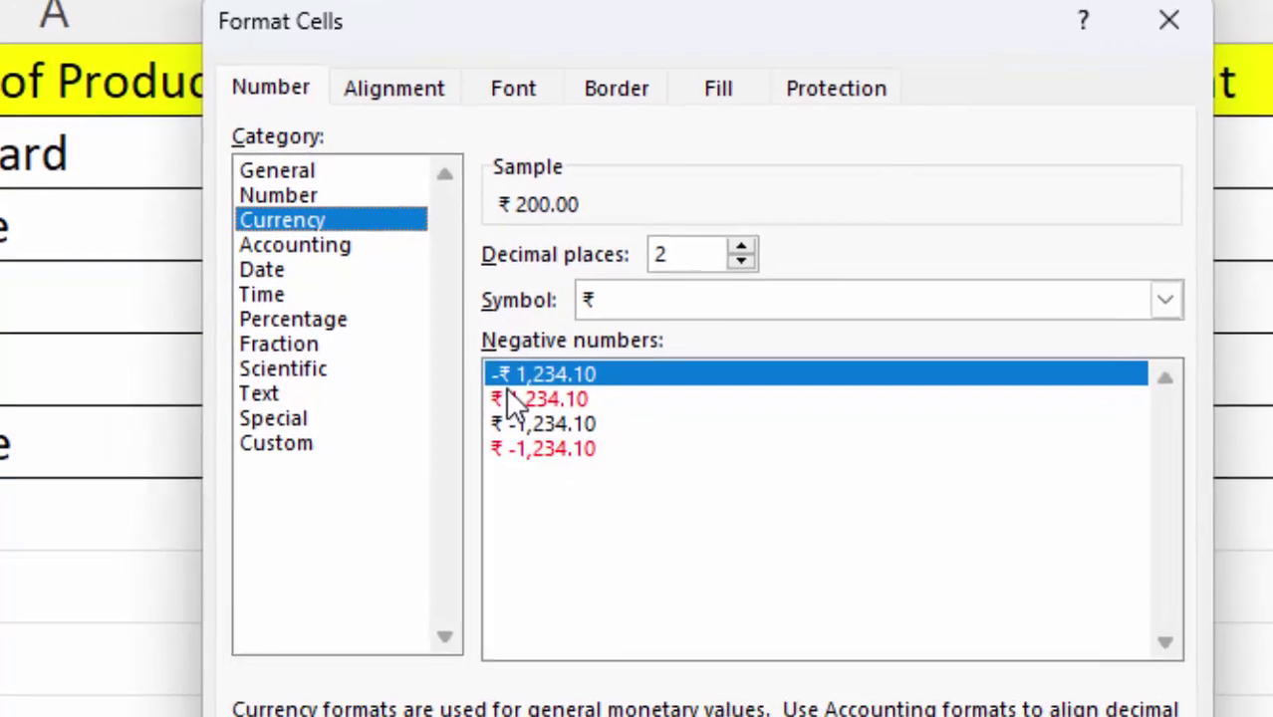
{"action": "left_click", "coordinate": [589, 371]}
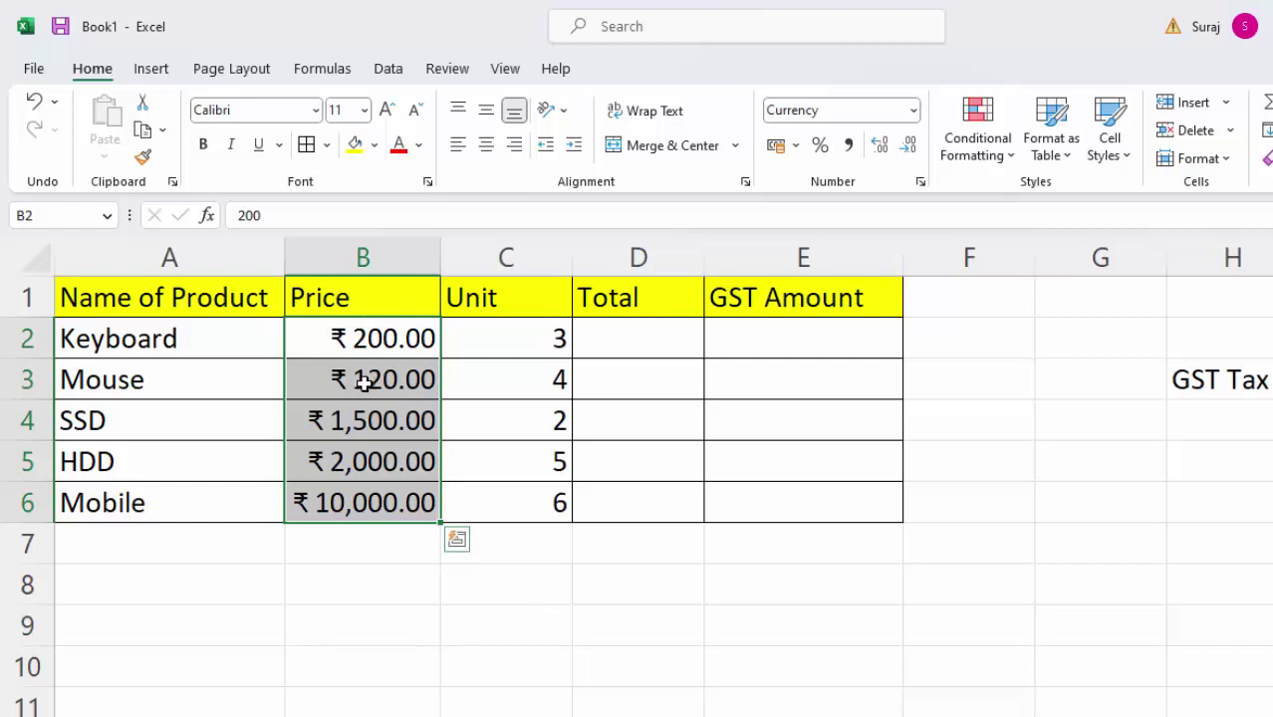
{"action": "left_click", "coordinate": [482, 349]}
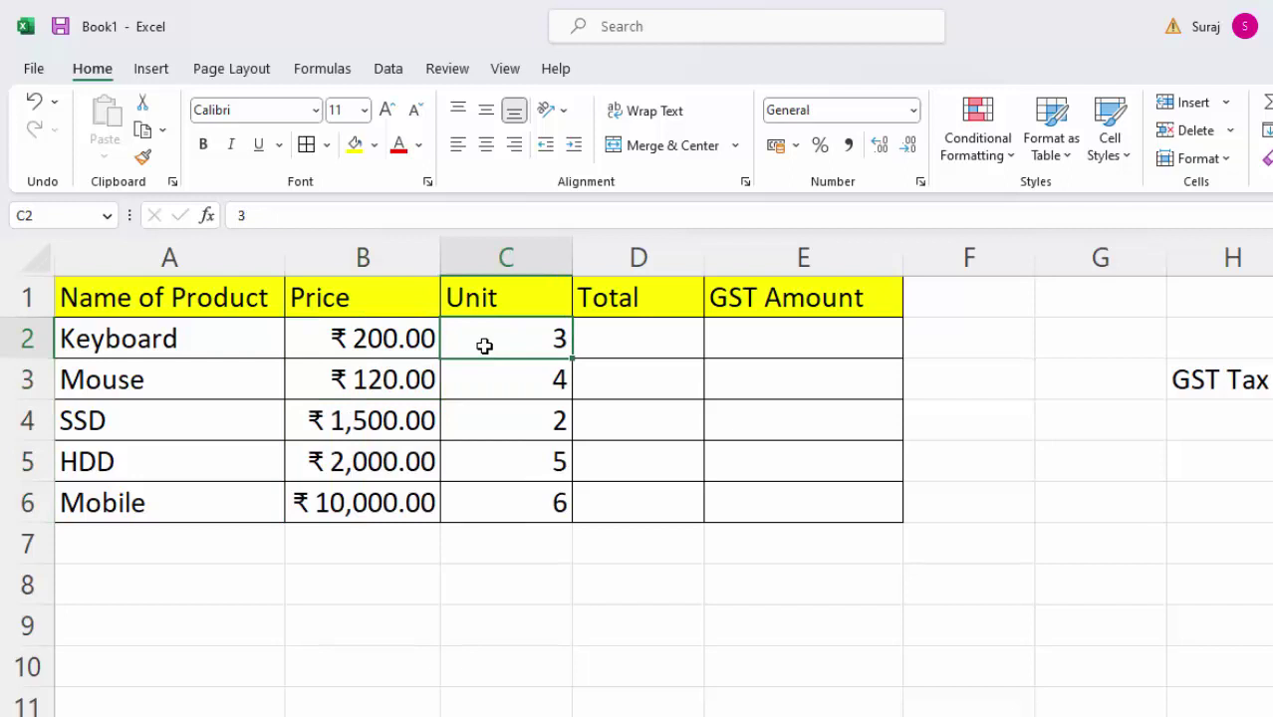
{"action": "left_click", "coordinate": [482, 382]}
{"action": "left_click", "coordinate": [485, 426]}
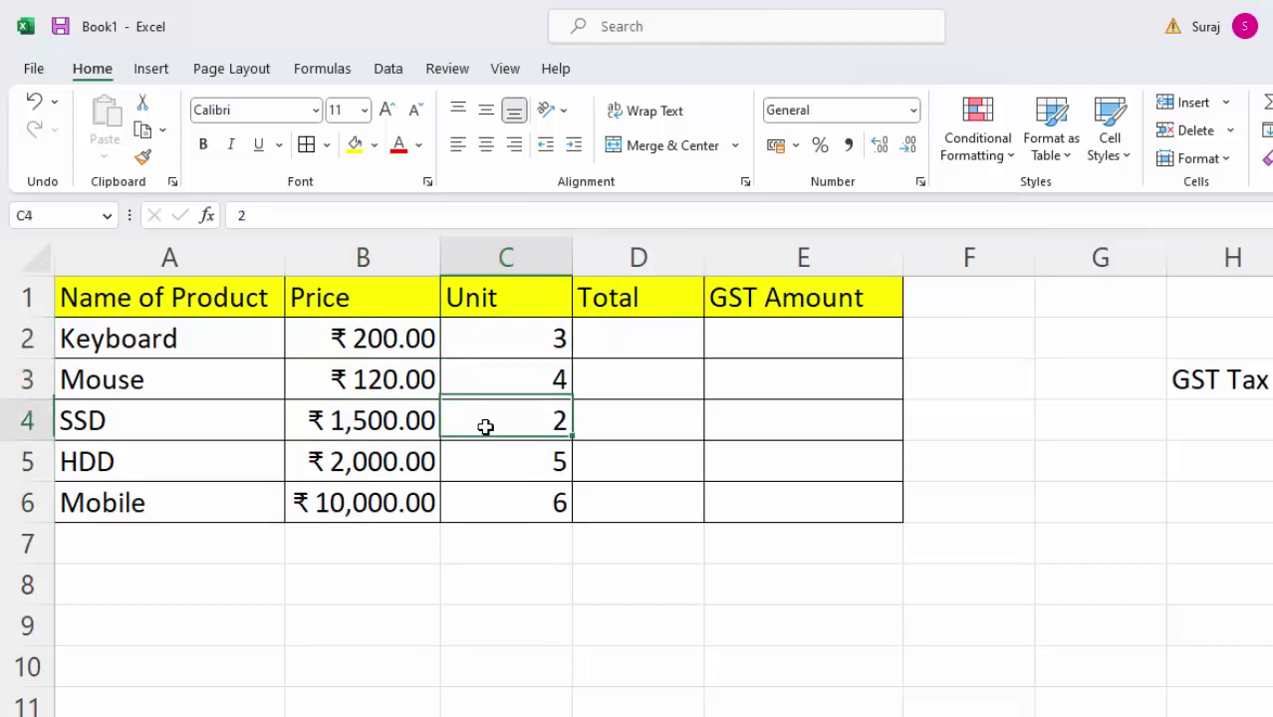
{"action": "left_click", "coordinate": [487, 463]}
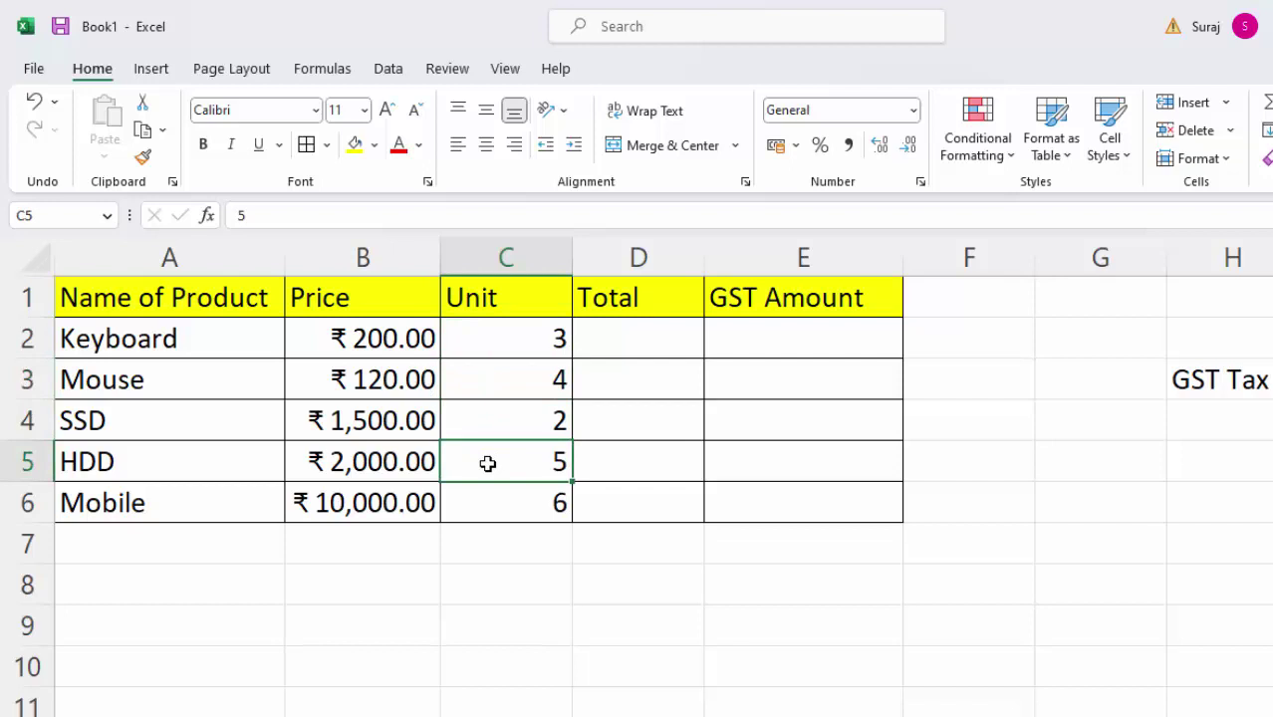
{"action": "left_click", "coordinate": [520, 501]}
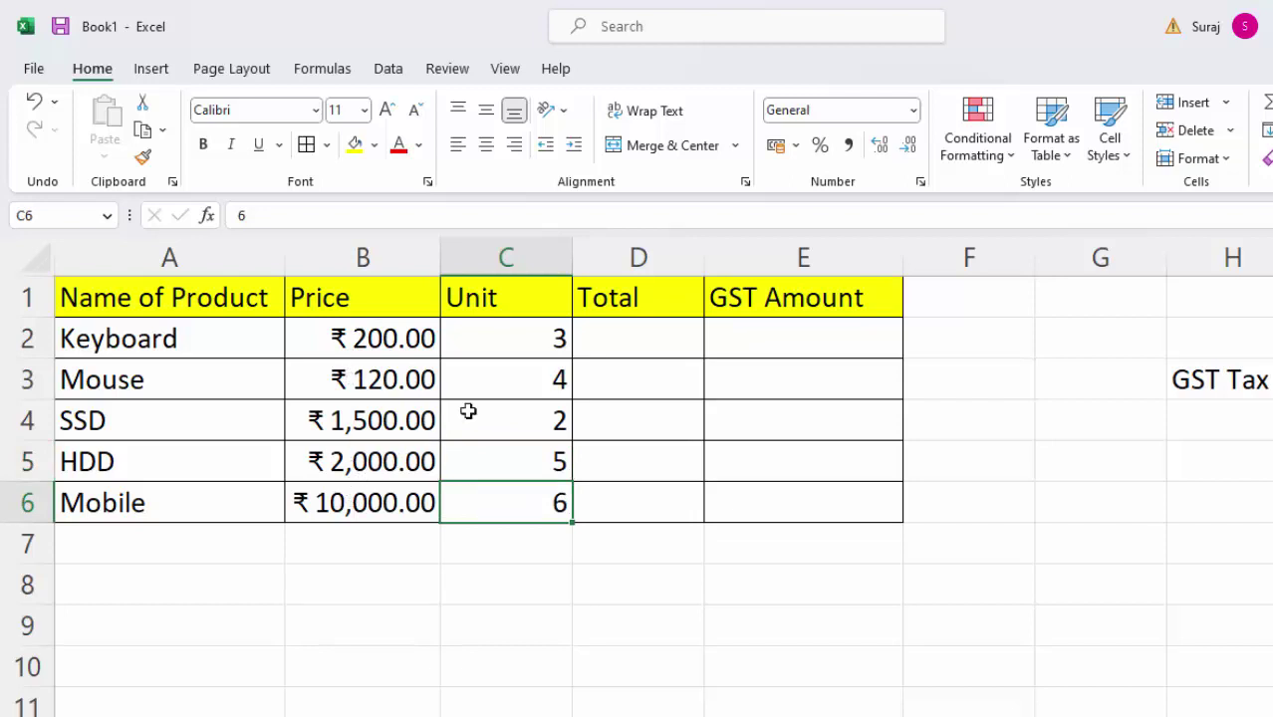
Enter the formula =B2*C2 in D2 to calculate the Keyboard total.
{"action": "left_click", "coordinate": [649, 343]}
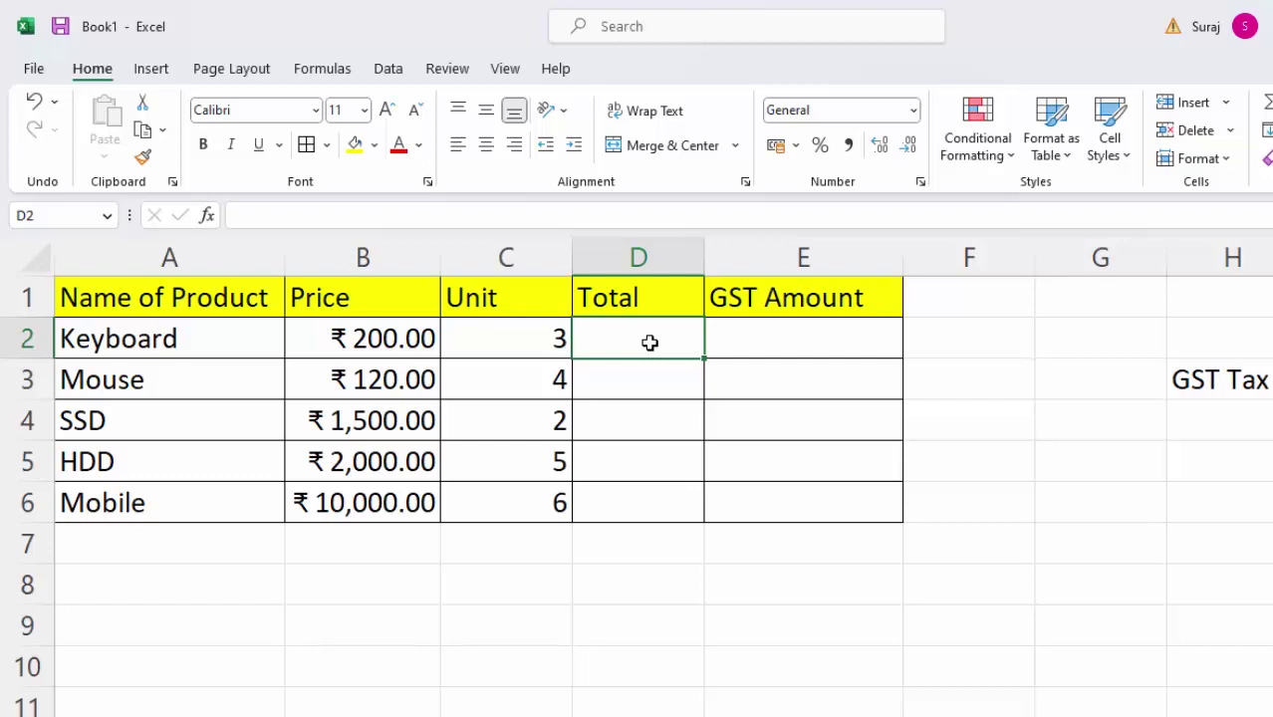
{"action": "type", "text": "="}
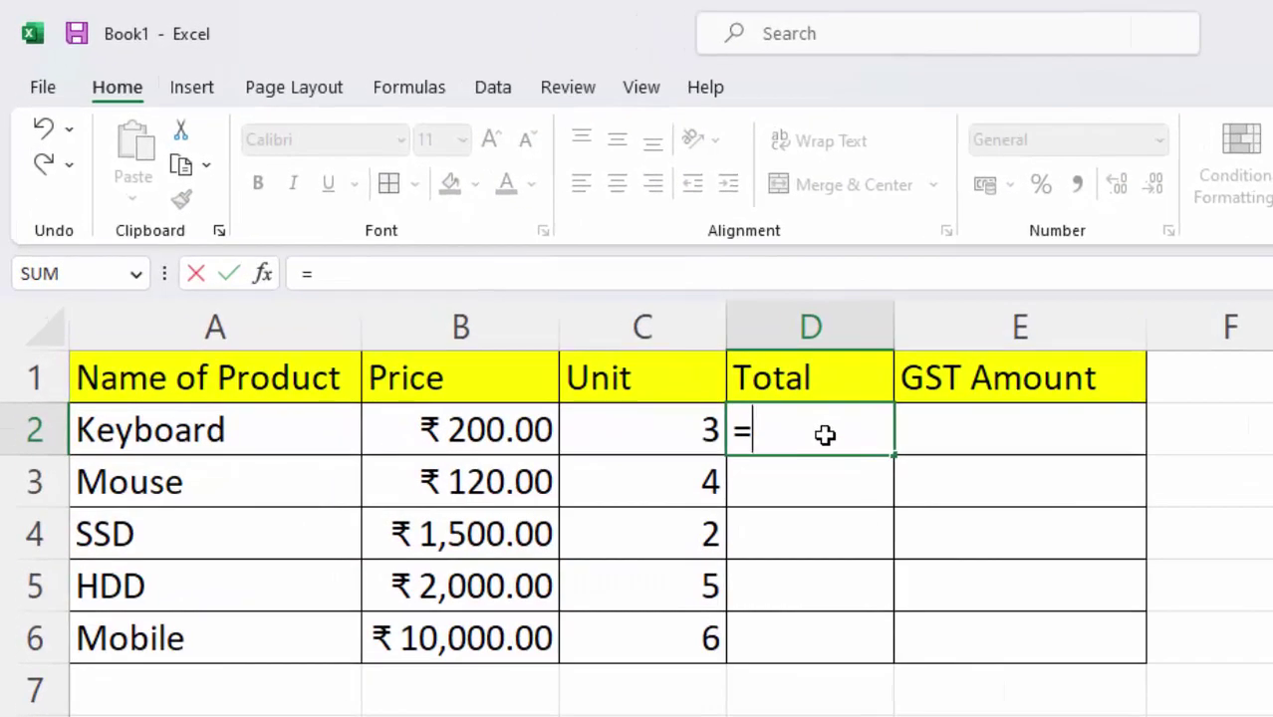
{"action": "left_click", "coordinate": [496, 453]}
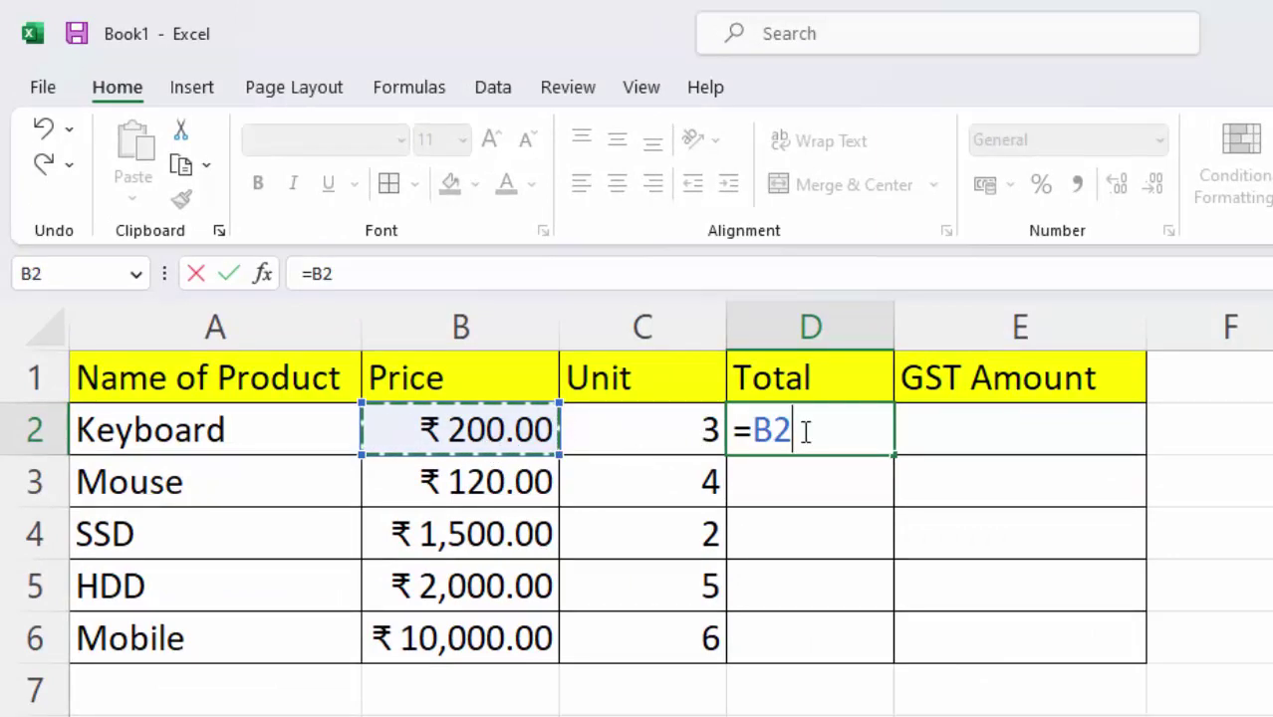
{"action": "type", "text": "8"}
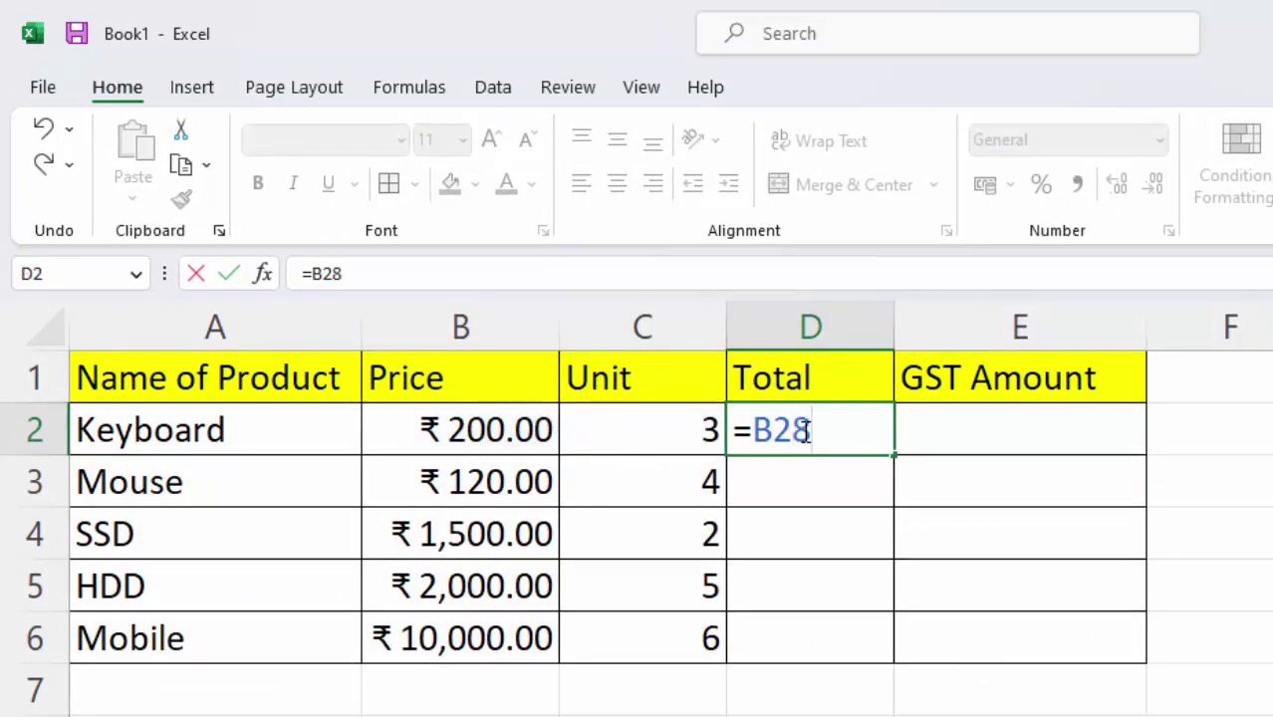
{"action": "key", "text": "BackSpace"}
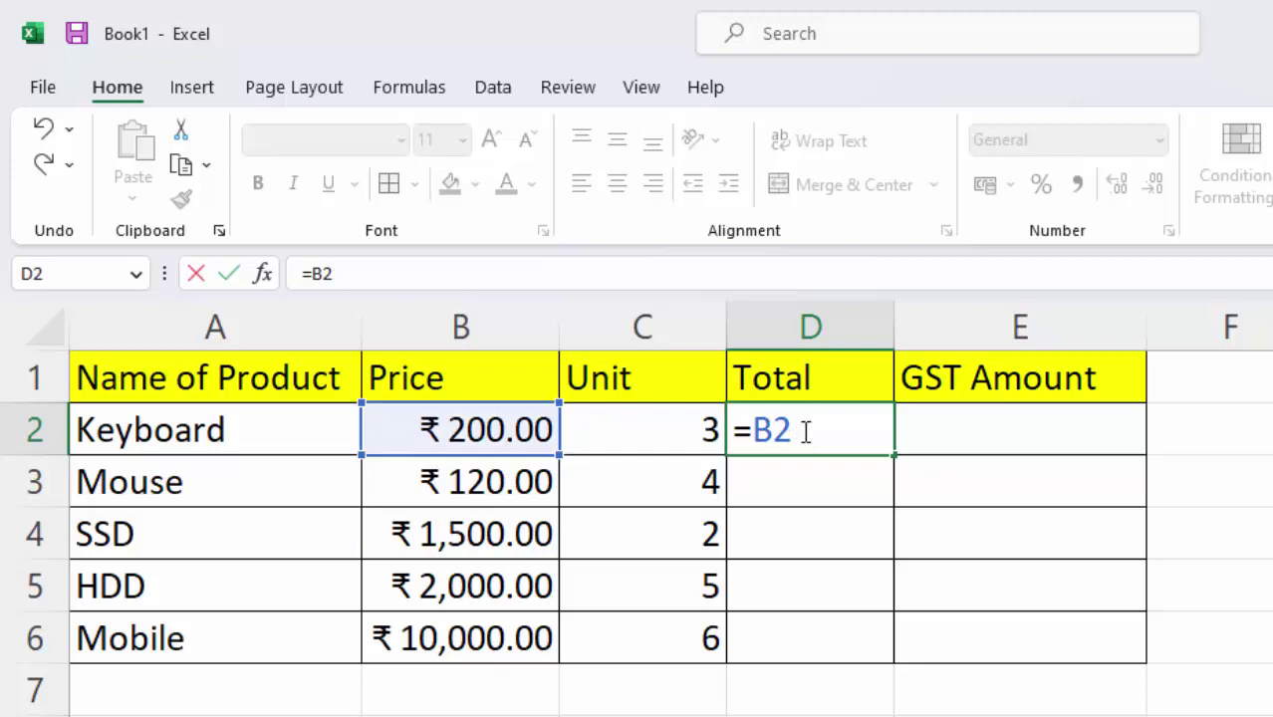
{"action": "type", "text": "*"}
{"action": "left_click", "coordinate": [624, 430]}
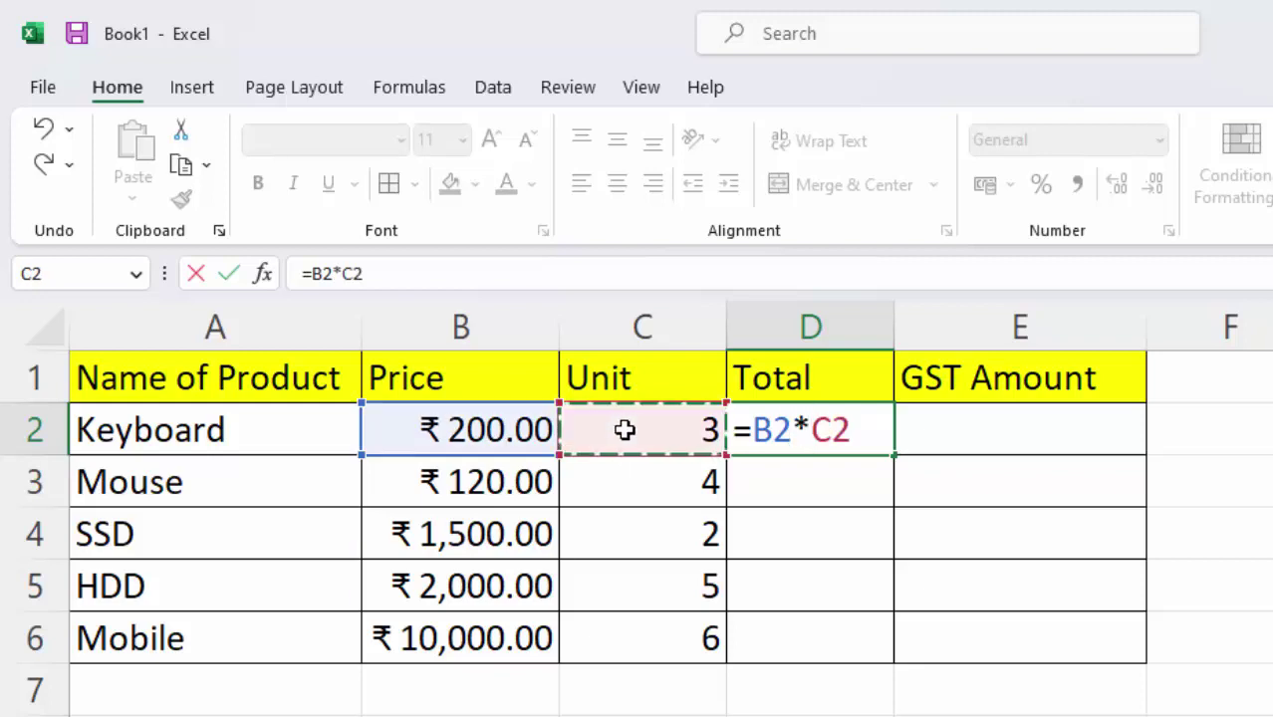
{"action": "key", "text": "Return"}
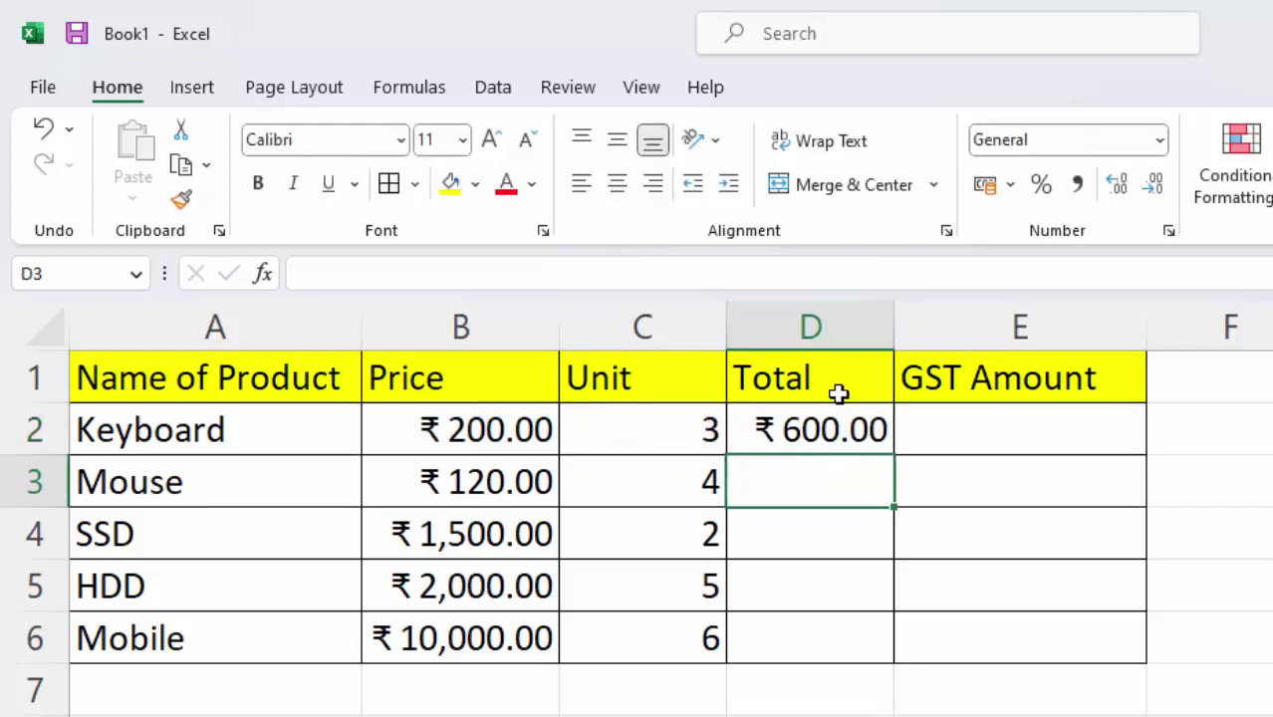
Fill the Total formula from D2 down to D6 and autofit the width of column D.
{"action": "left_click", "coordinate": [843, 435]}
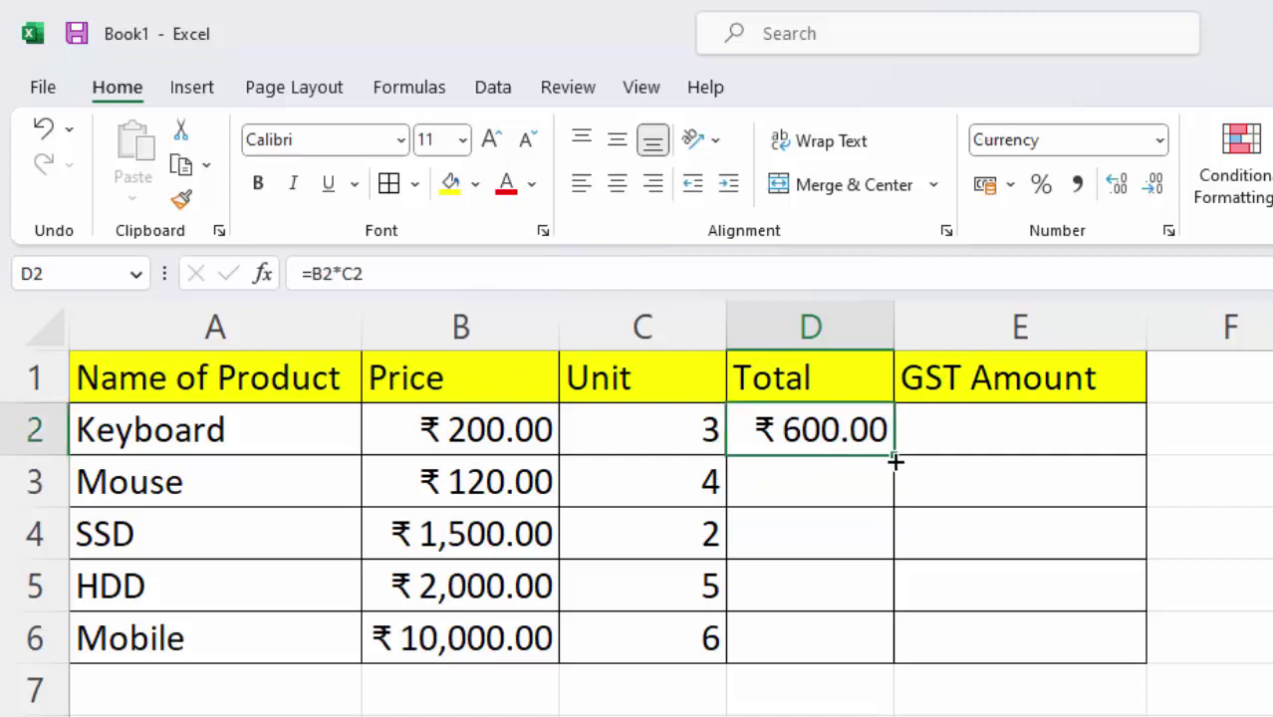
{"action": "left_click_drag", "start_coordinate": [894, 455], "coordinate": [948, 659]}
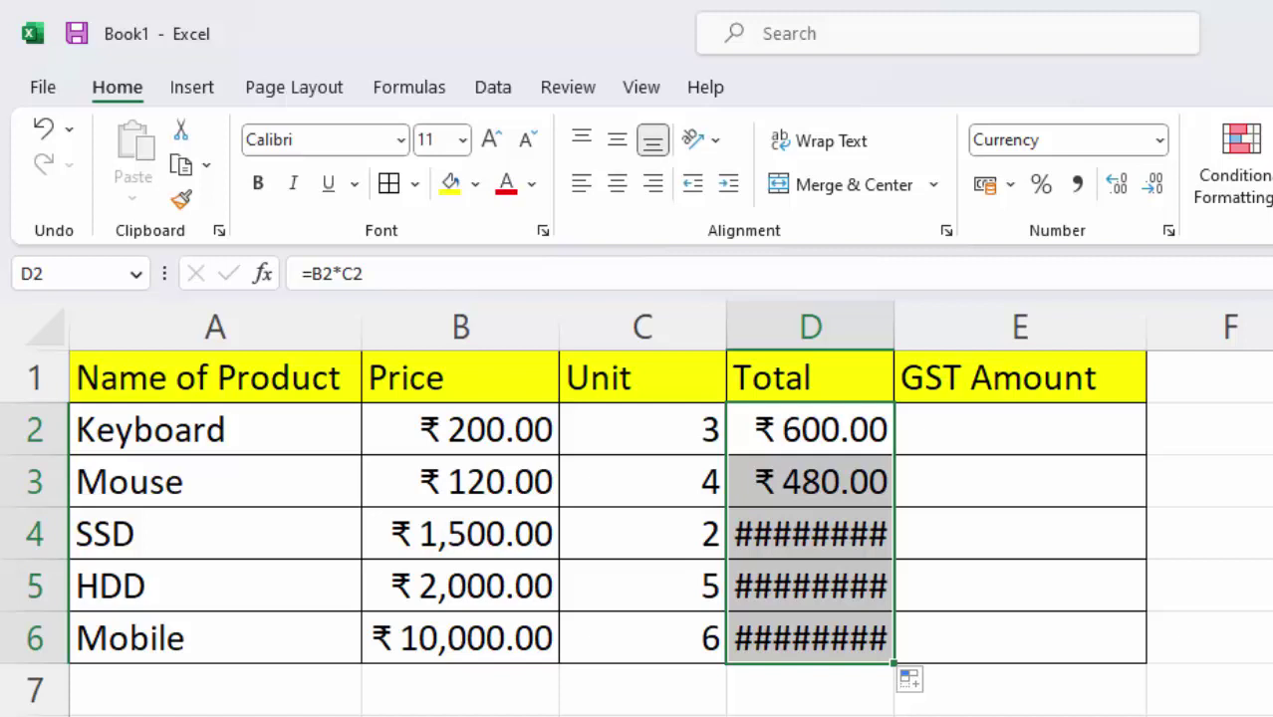
{"action": "left_click", "coordinate": [813, 329]}
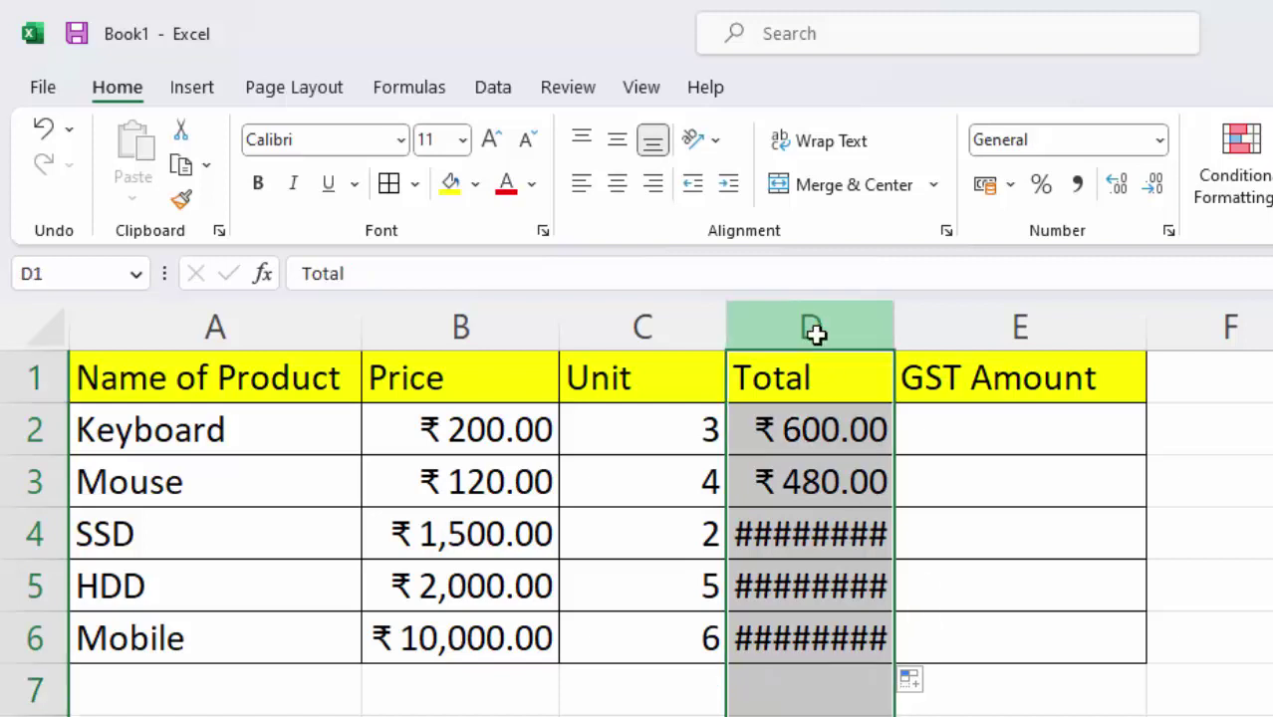
{"action": "key", "text": "alt"}
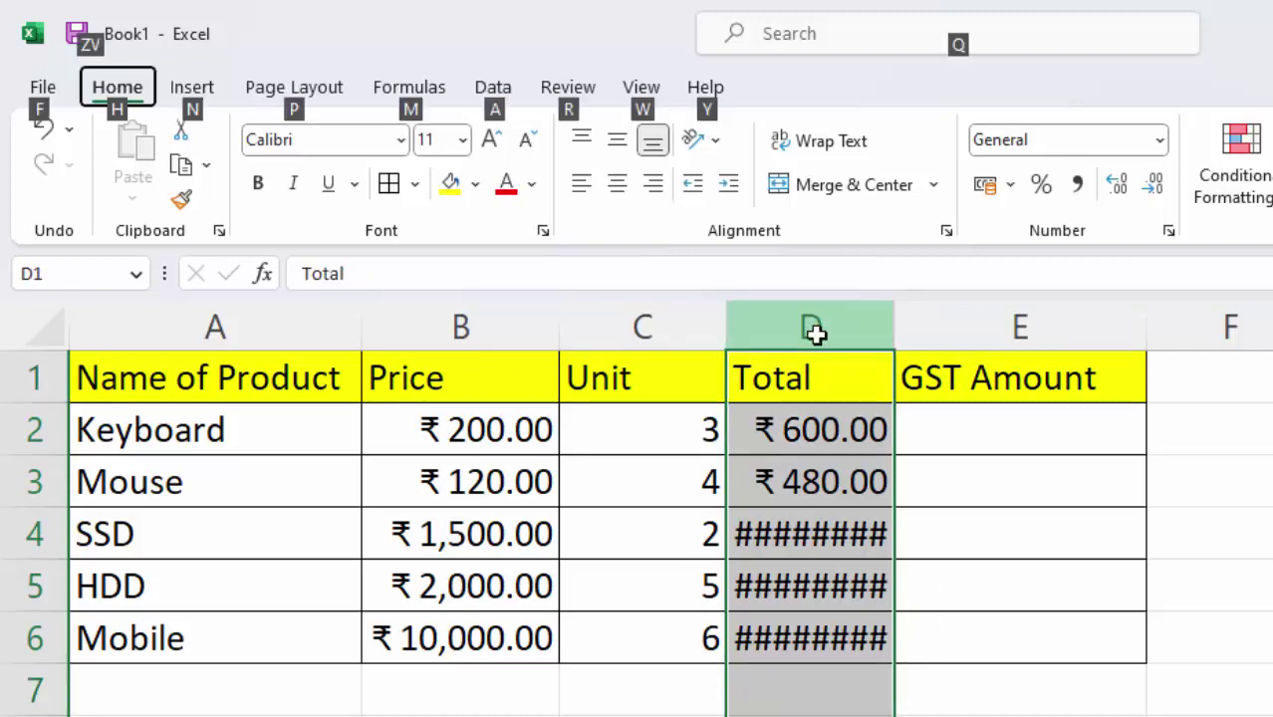
{"action": "key", "text": "h"}
{"action": "key", "text": "o"}
{"action": "key", "text": "i"}
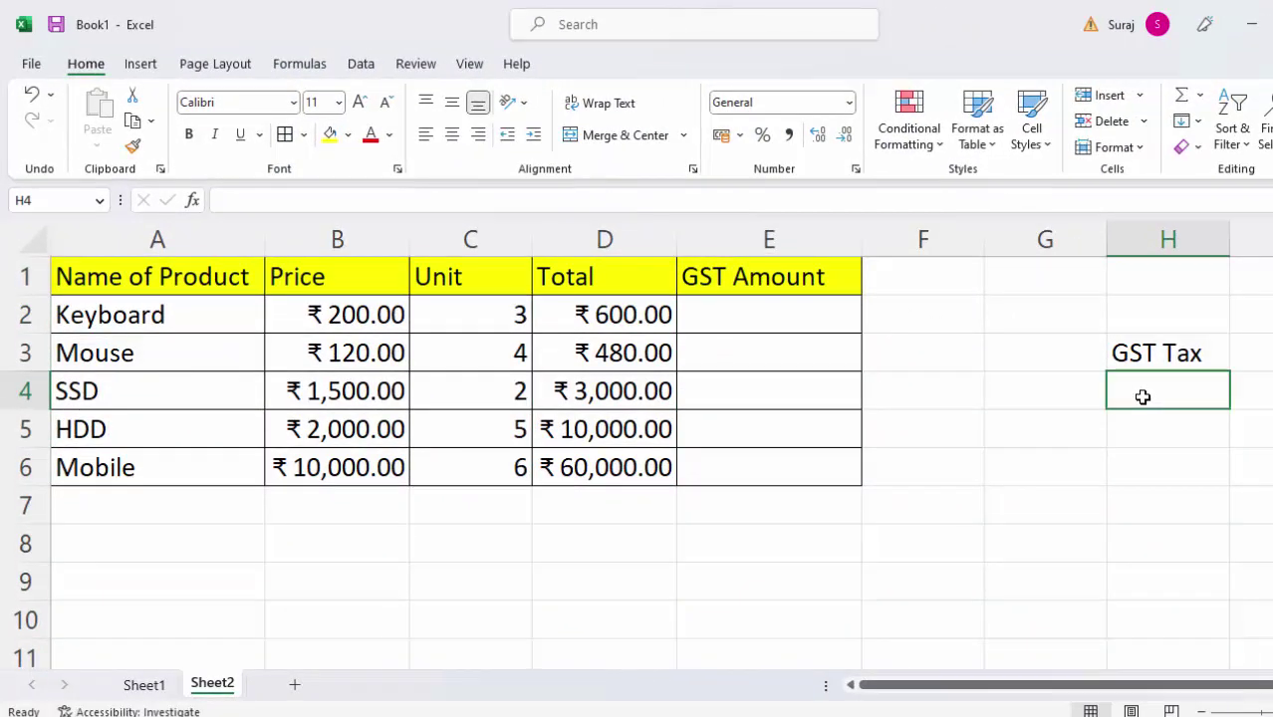
Enter 5% as the GST tax rate in H4.
{"action": "type", "text": "5%"}
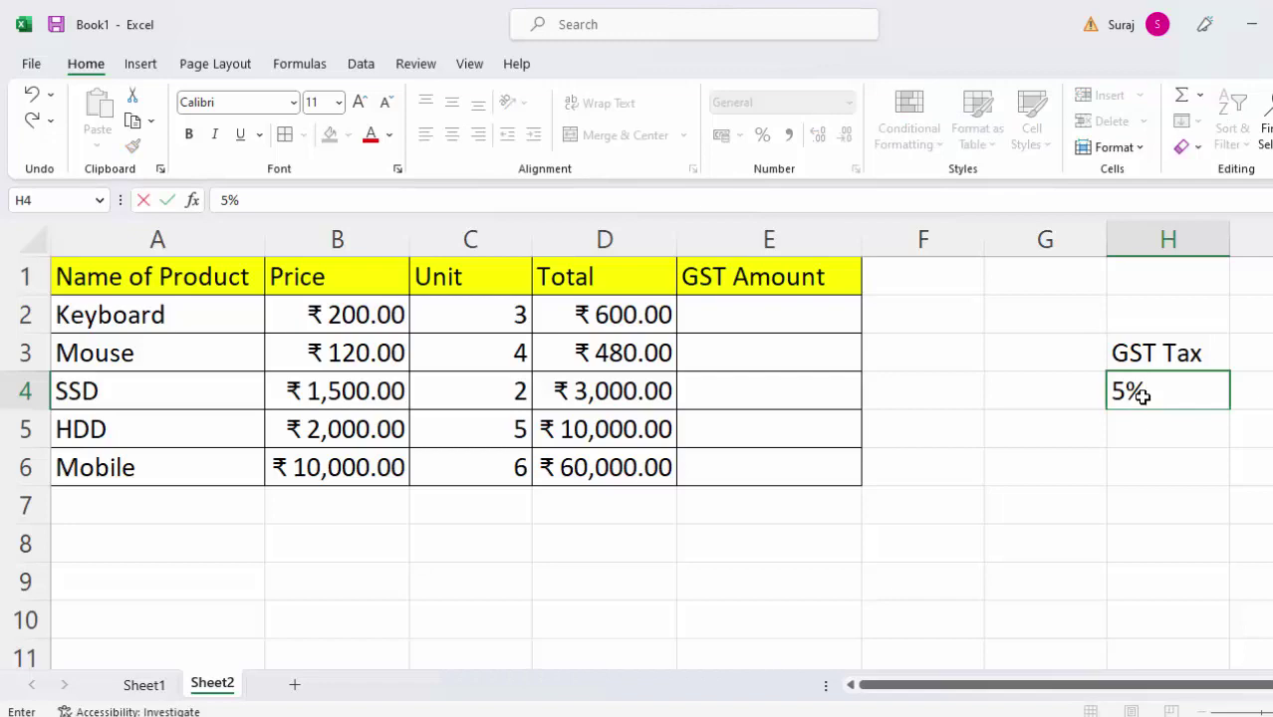
{"action": "key", "text": "Return"}
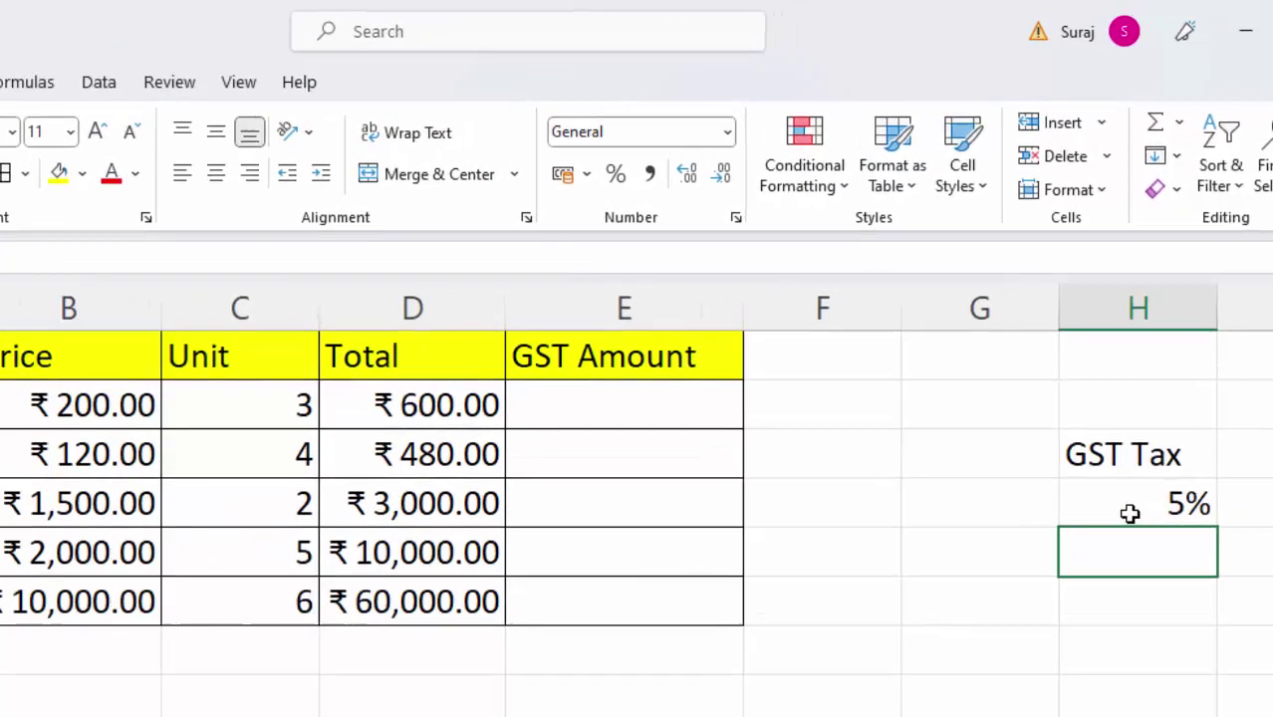
{"action": "left_click", "coordinate": [1130, 513]}
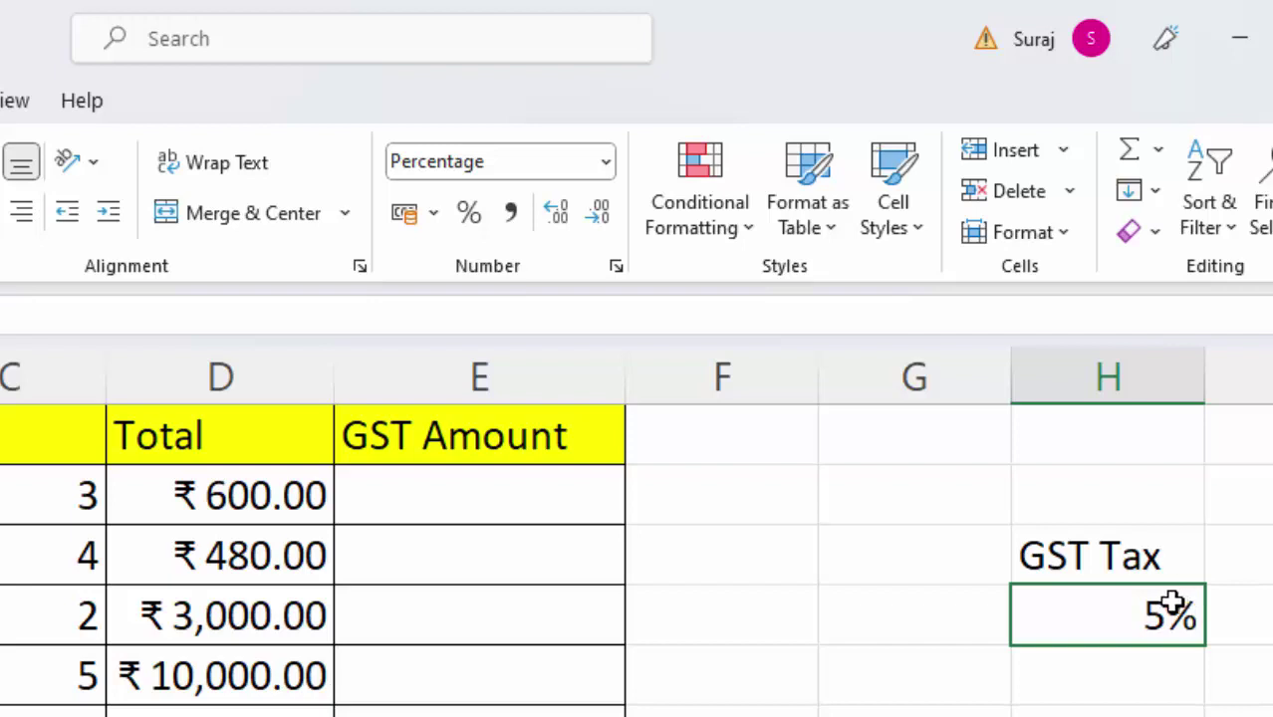
Highlight the Keyboard total in D2 with a green fill color.
{"action": "left_click", "coordinate": [422, 497]}
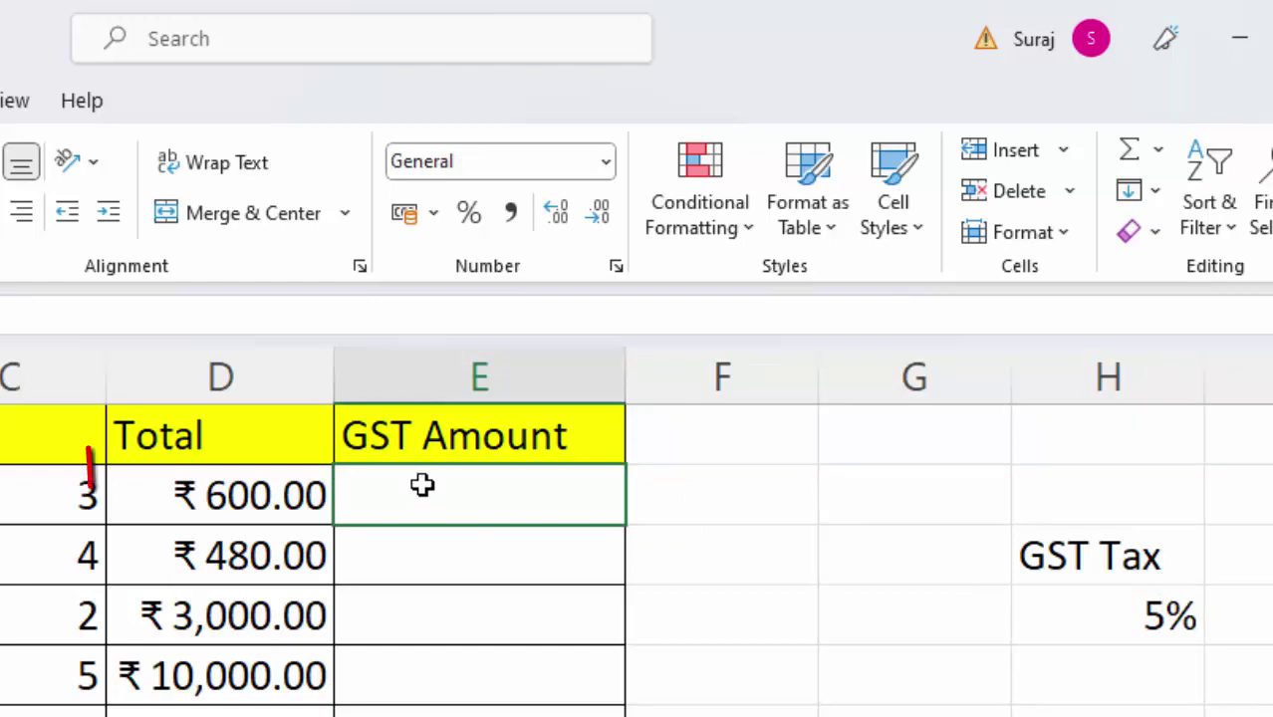
{"action": "left_click", "coordinate": [192, 511]}
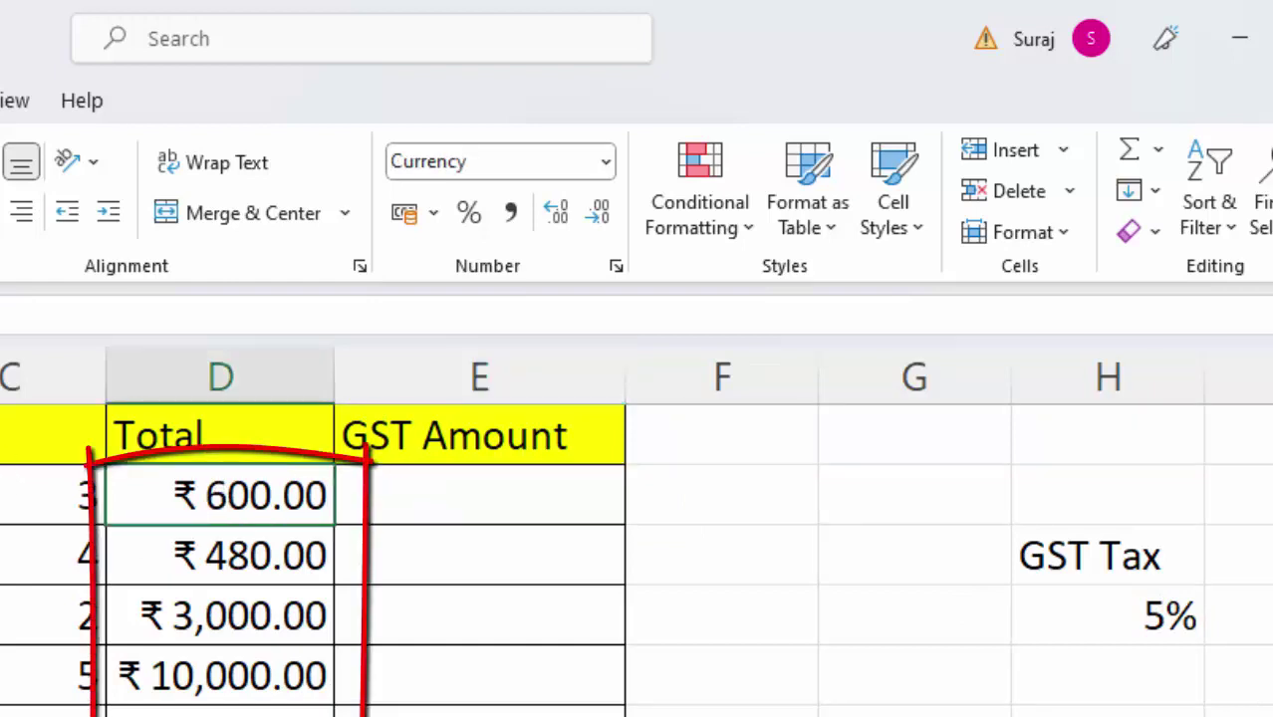
{"action": "key", "text": "alt+h"}
{"action": "key", "text": "h"}
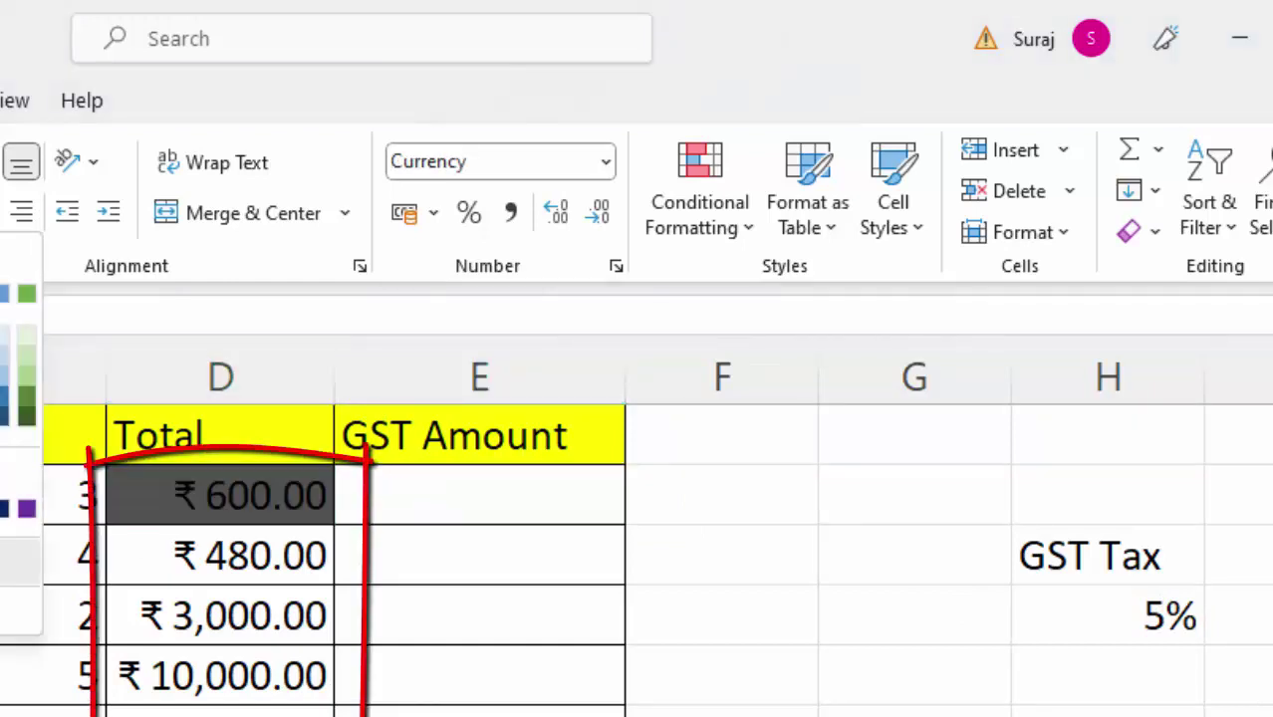
{"action": "left_click", "coordinate": [26, 293]}
Enter the formula =D2*H4 in E2 to calculate the Keyboard GST amount.
{"action": "left_click", "coordinate": [426, 477]}
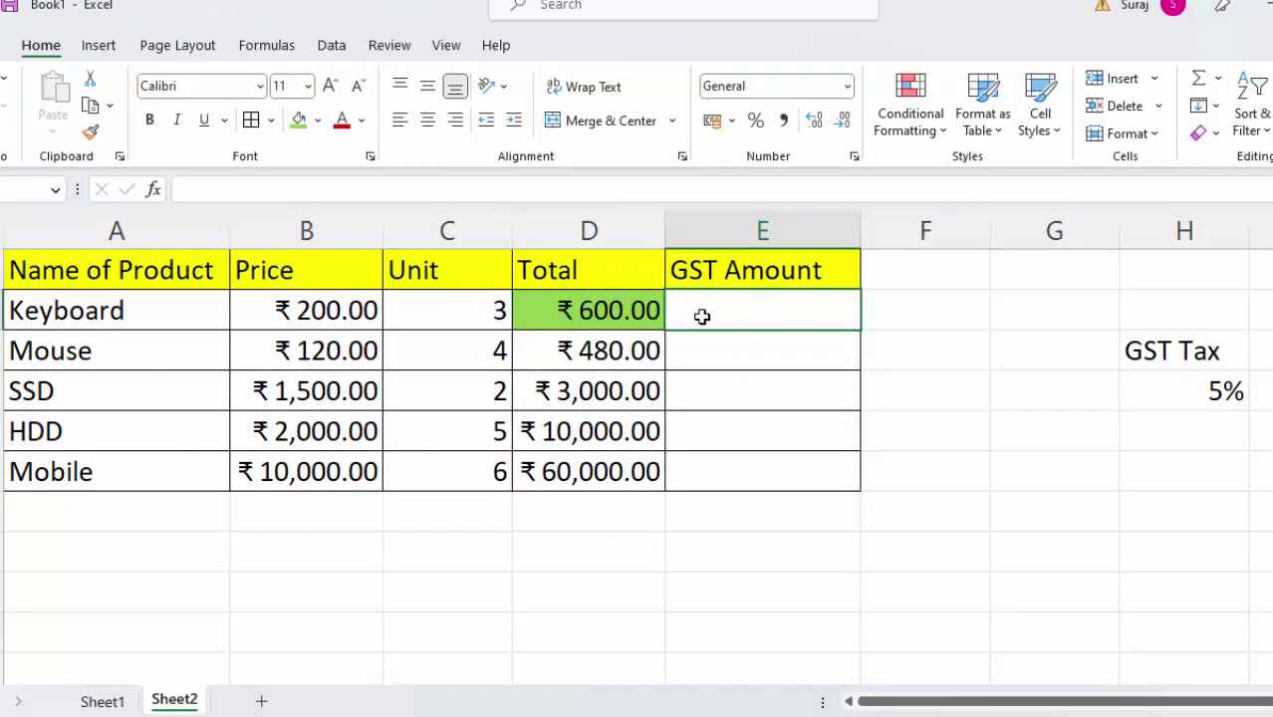
{"action": "type", "text": "="}
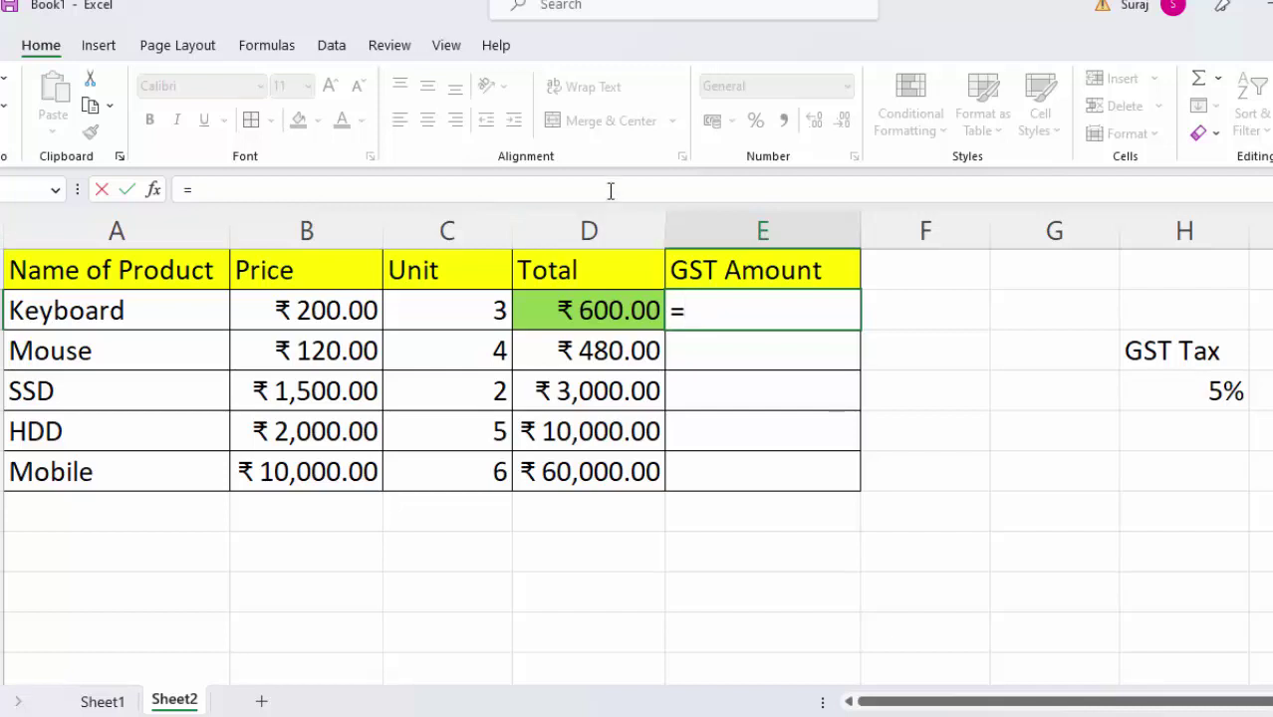
{"action": "left_click", "coordinate": [623, 317]}
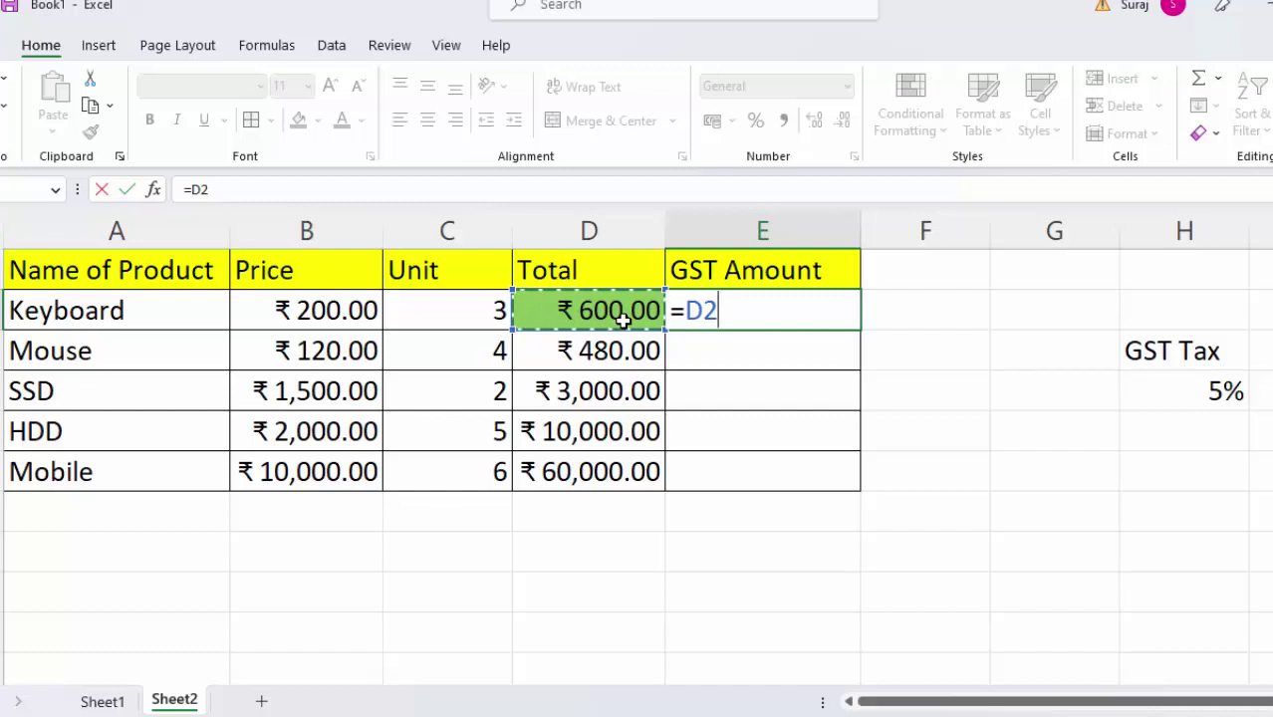
{"action": "type", "text": "*"}
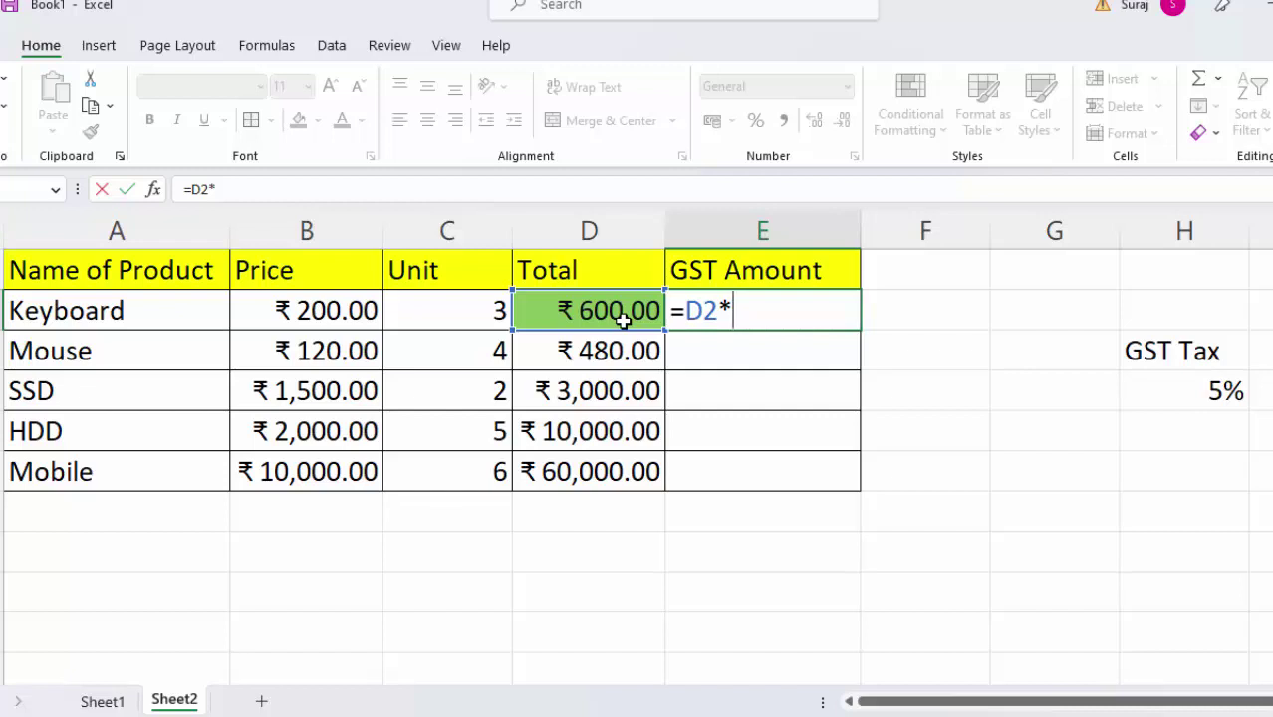
{"action": "left_click", "coordinate": [1180, 390]}
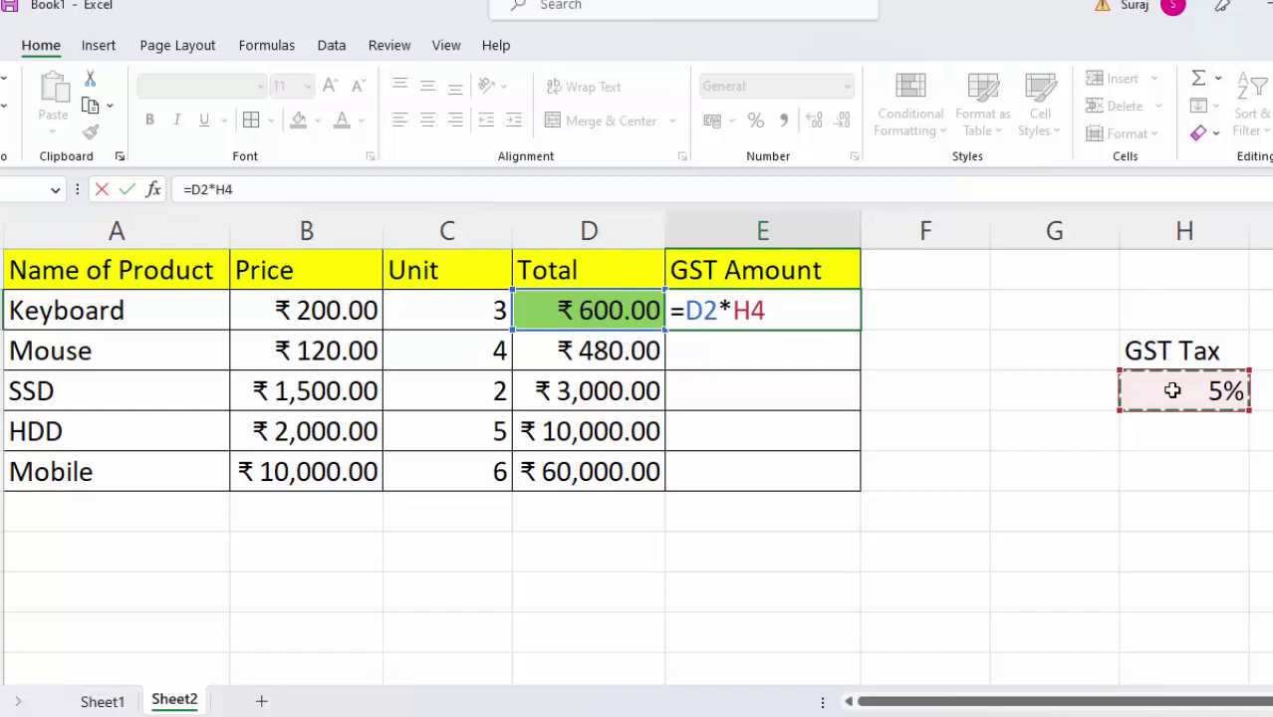
{"action": "key", "text": "Return"}
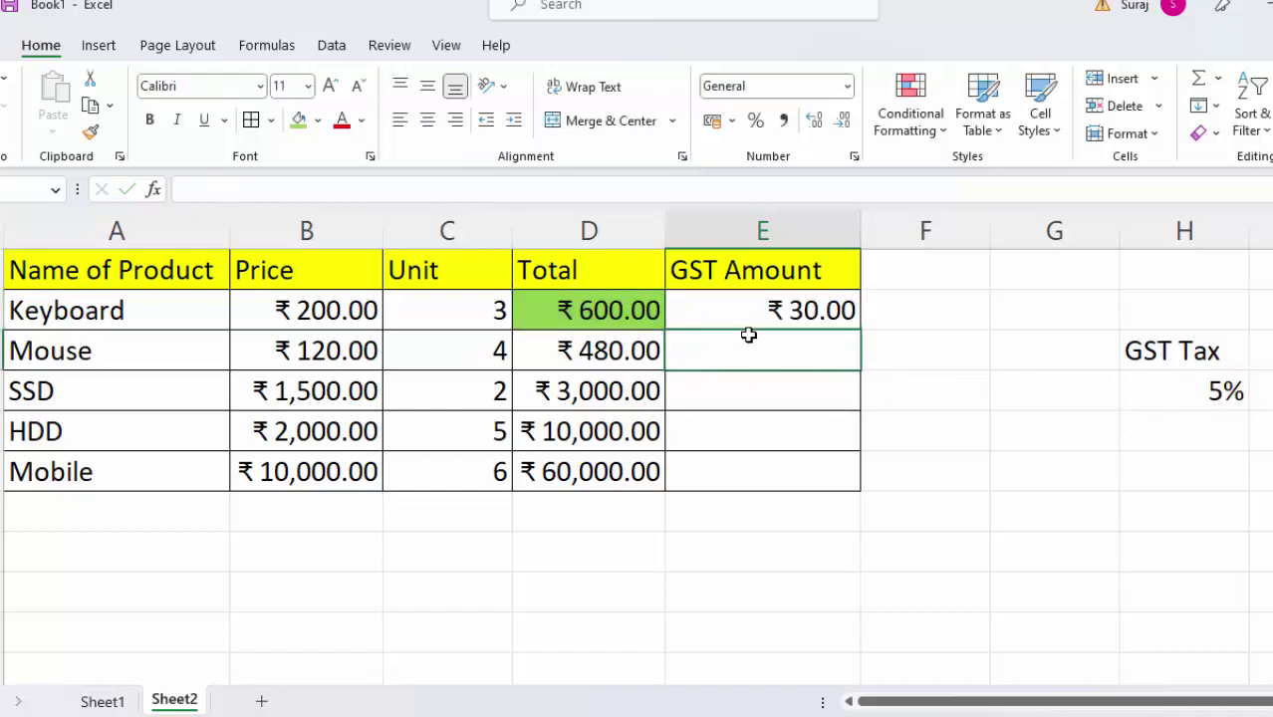
Fill the GST Amount formula from E2 down to E6 and select the GST rate cell H4.
{"action": "left_click", "coordinate": [770, 309]}
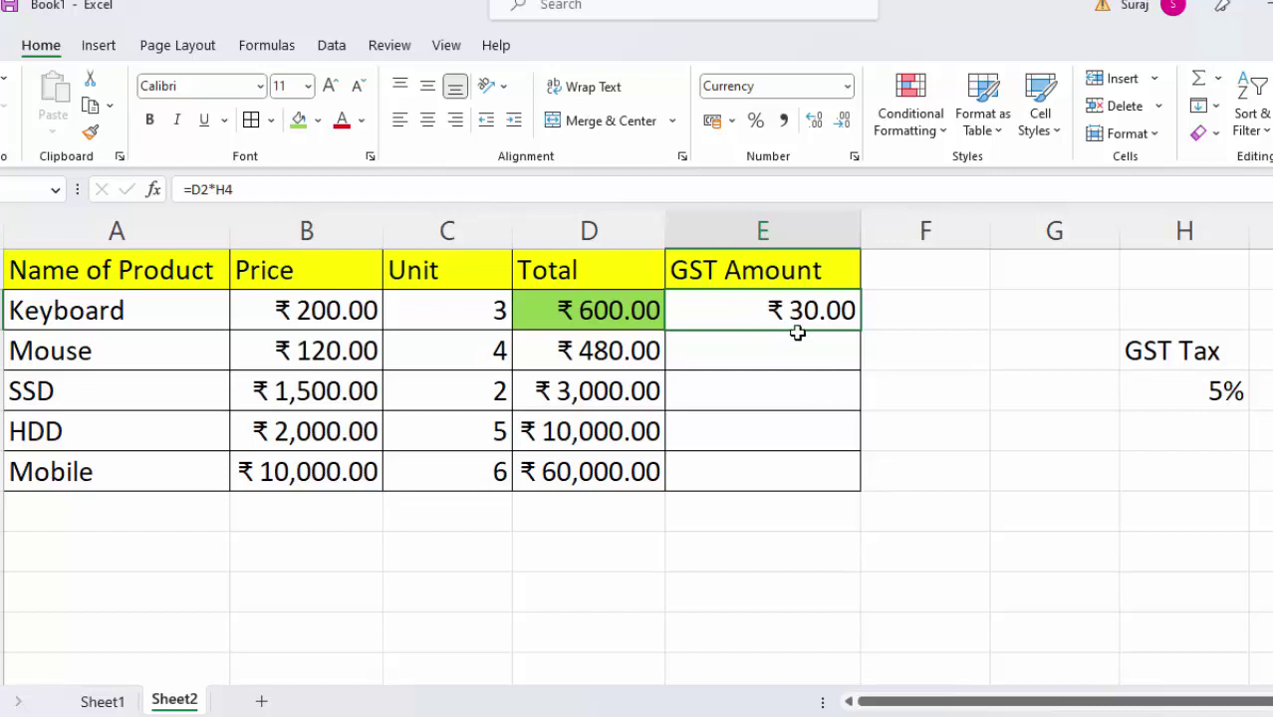
{"action": "left_click_drag", "start_coordinate": [859, 330], "coordinate": [882, 478]}
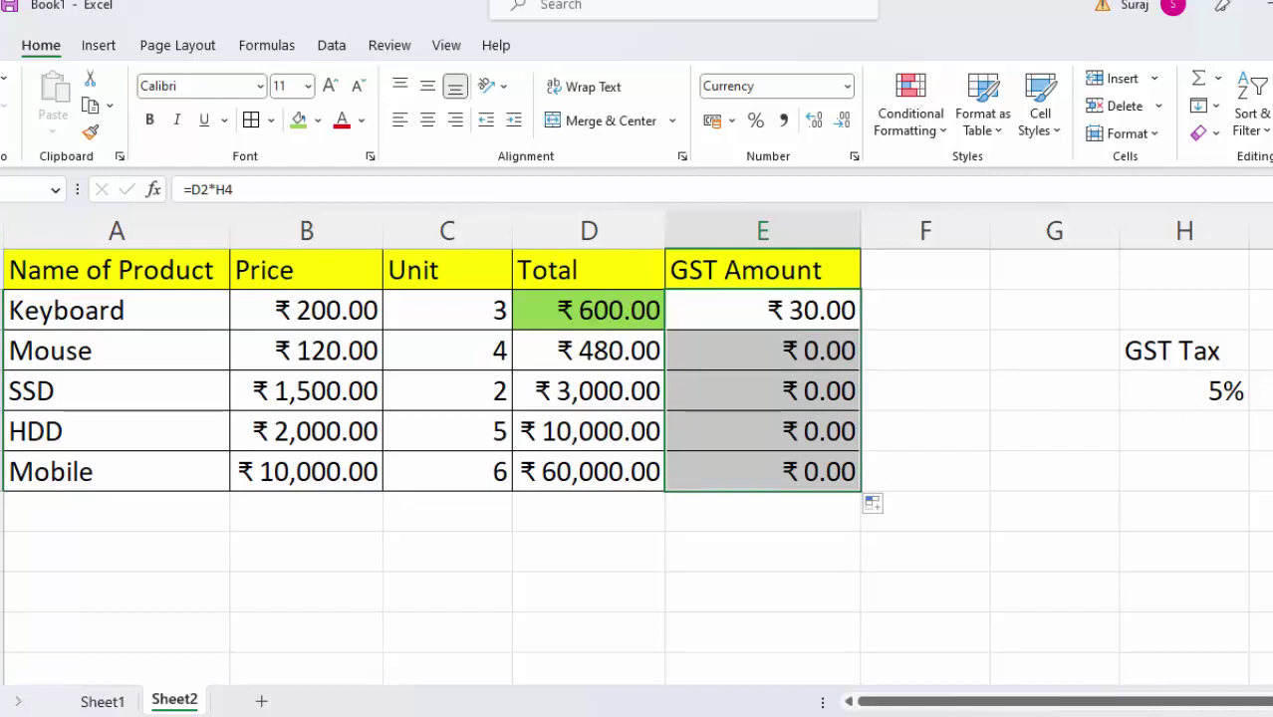
{"action": "left_click", "coordinate": [1148, 394]}
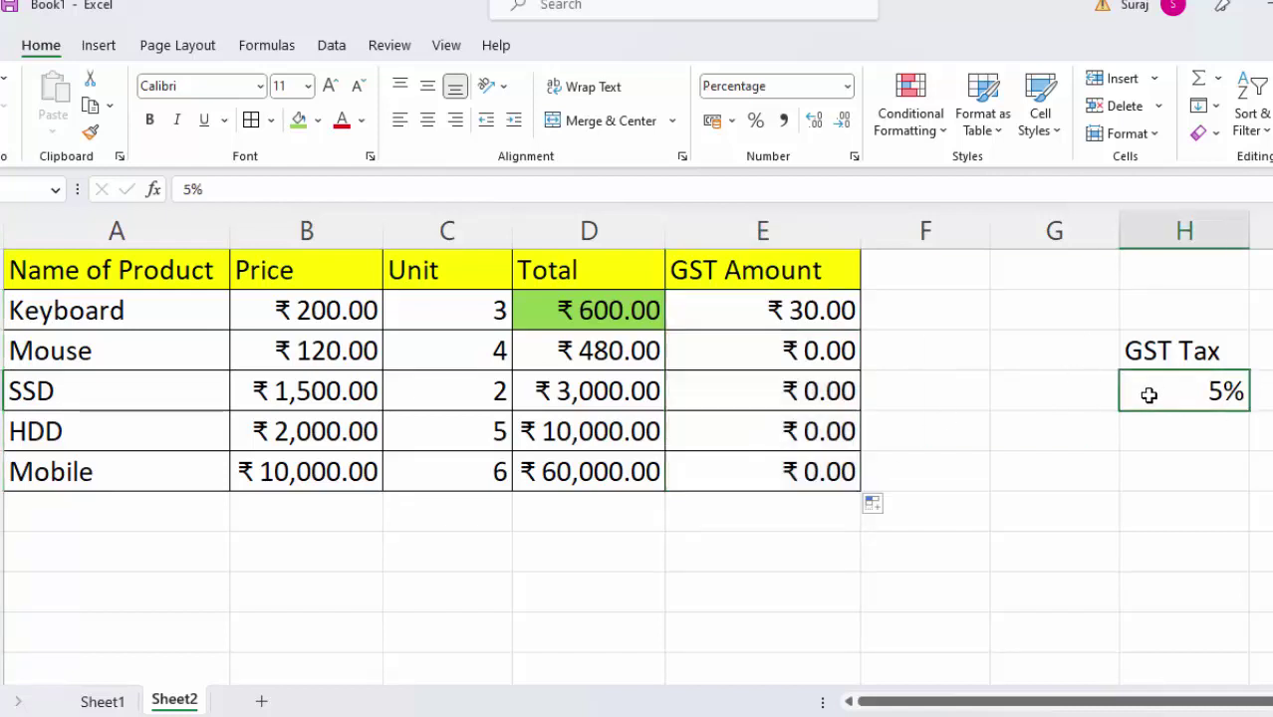
Highlight the GST rate cell H4 with the same green fill color as D2.
{"action": "left_click", "coordinate": [317, 121]}
{"action": "left_click", "coordinate": [369, 318]}
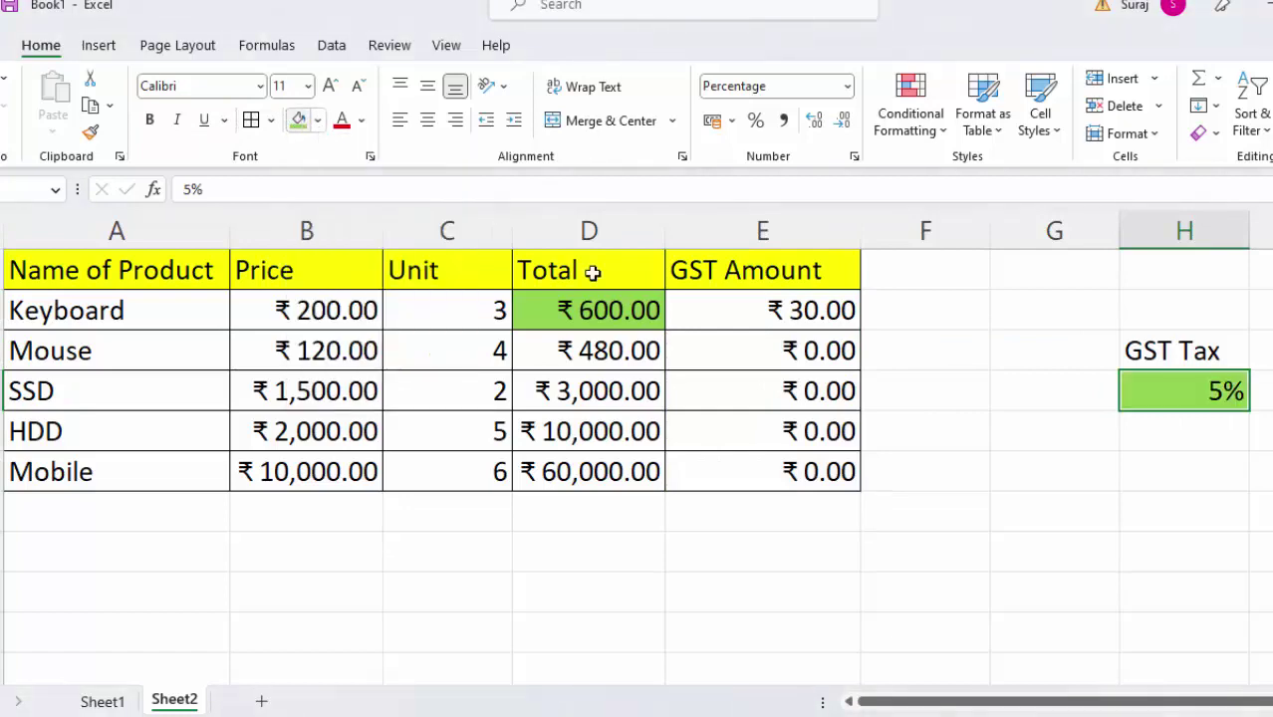
{"action": "left_click", "coordinate": [1171, 465]}
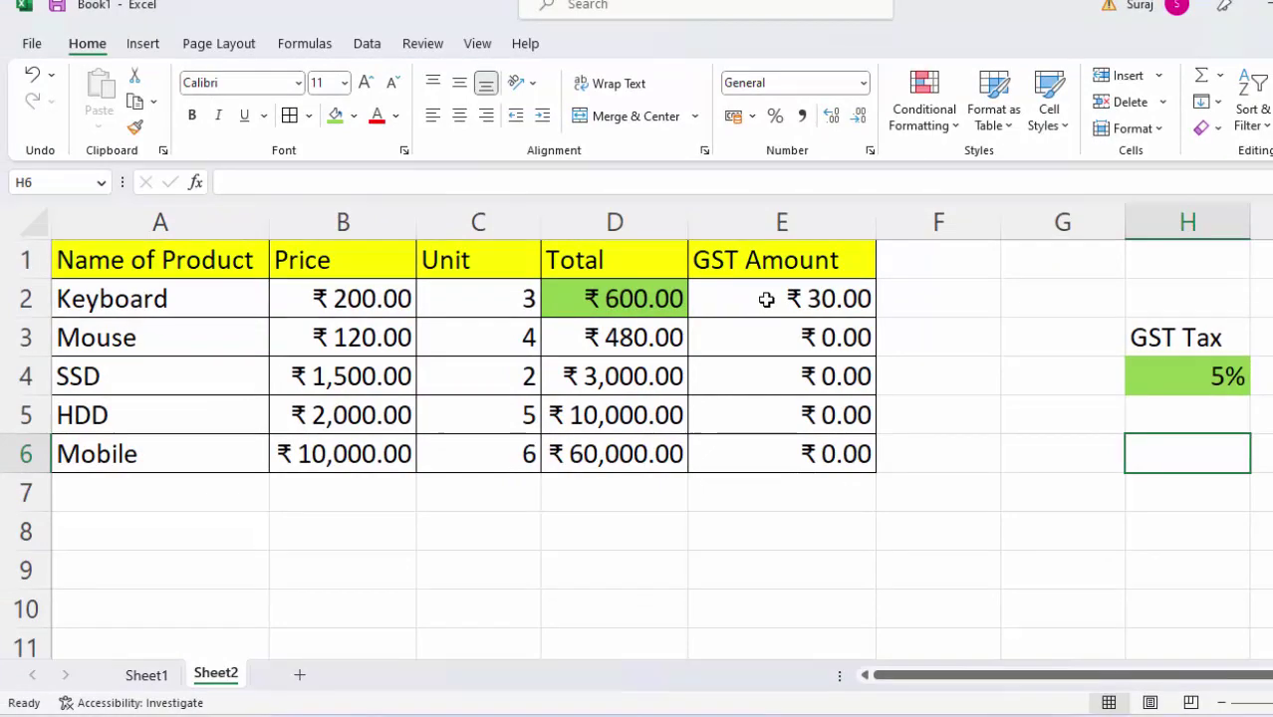
Inspect the GST Amount formulas in E2 and E3 to compare which rate cell each one references.
{"action": "left_click", "coordinate": [766, 299]}
{"action": "double_click", "coordinate": [766, 299]}
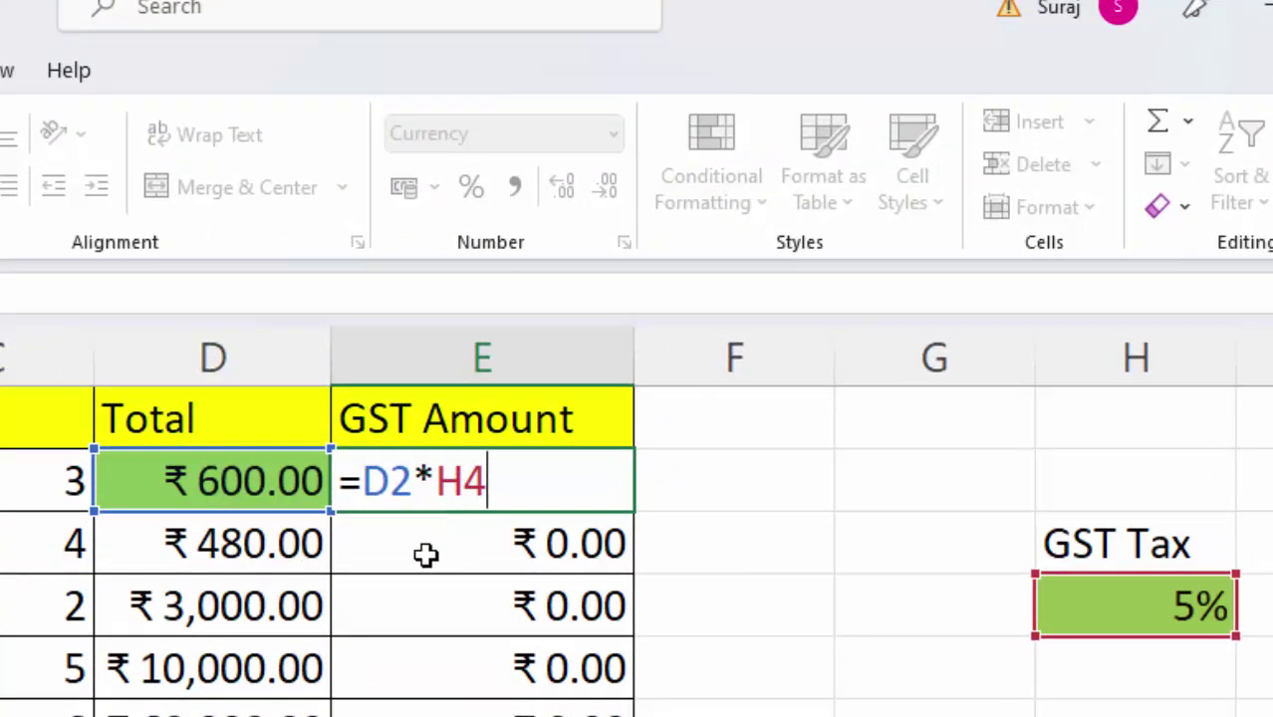
{"action": "key", "text": "Return"}
{"action": "key", "text": "F2"}
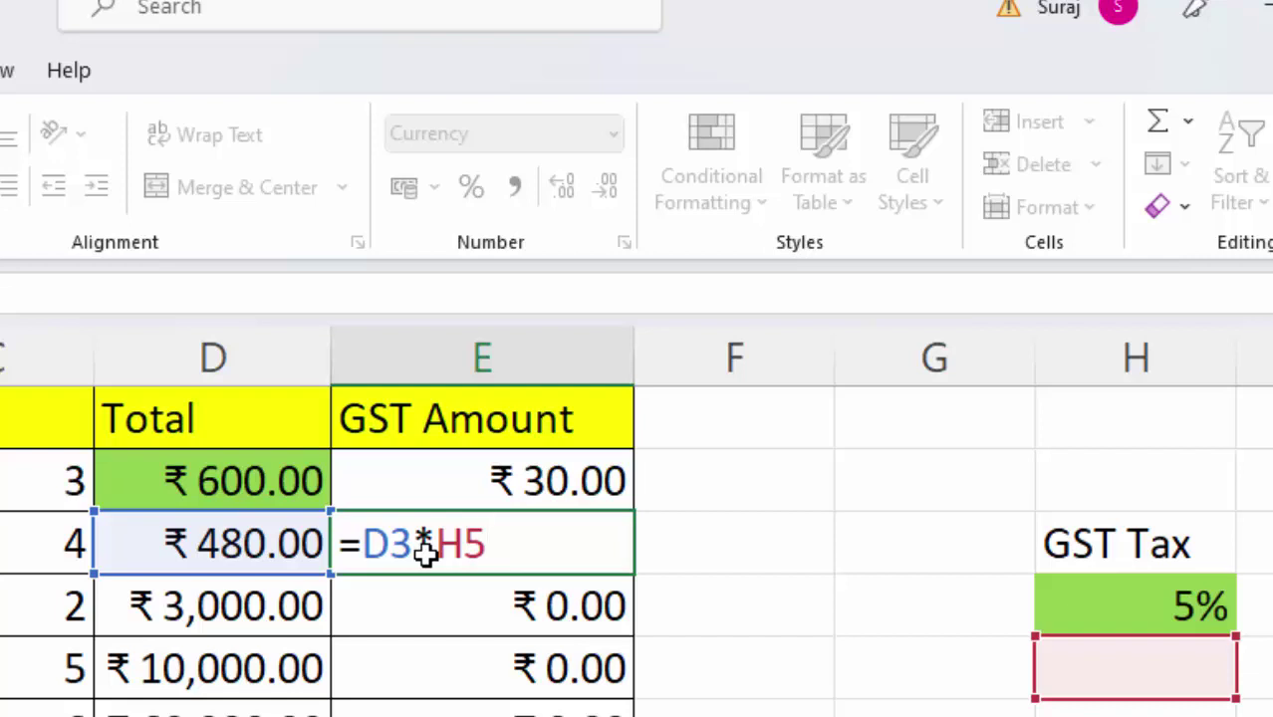
{"action": "key", "text": "Return"}
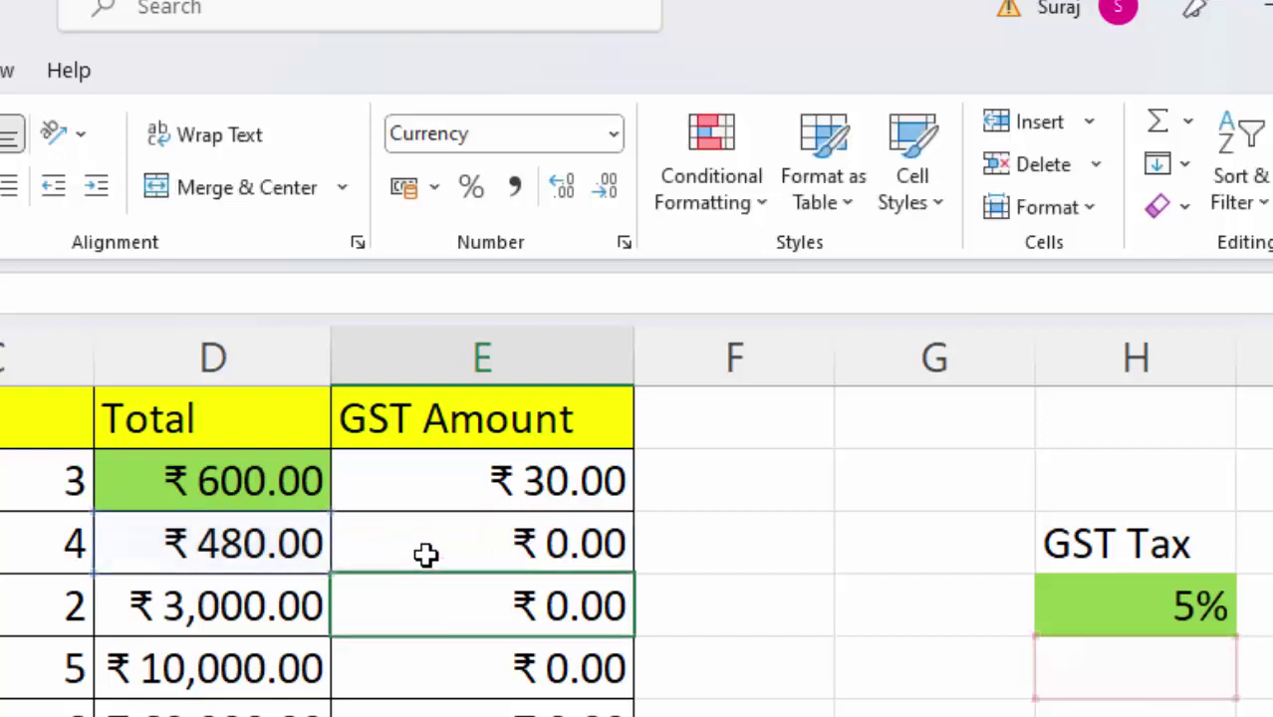
Change the E2 formula to =D2*H$4 to lock the rate row, and fill it down to E6.
{"action": "left_click", "coordinate": [485, 488]}
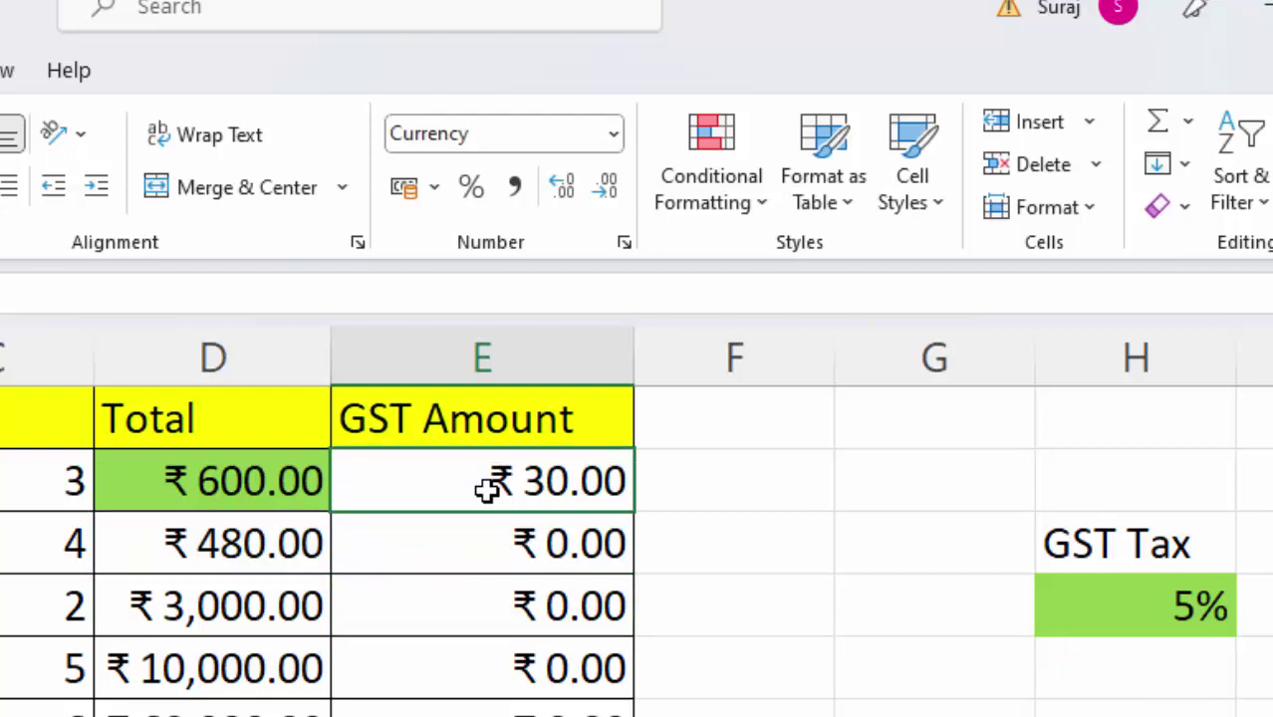
{"action": "double_click", "coordinate": [486, 488]}
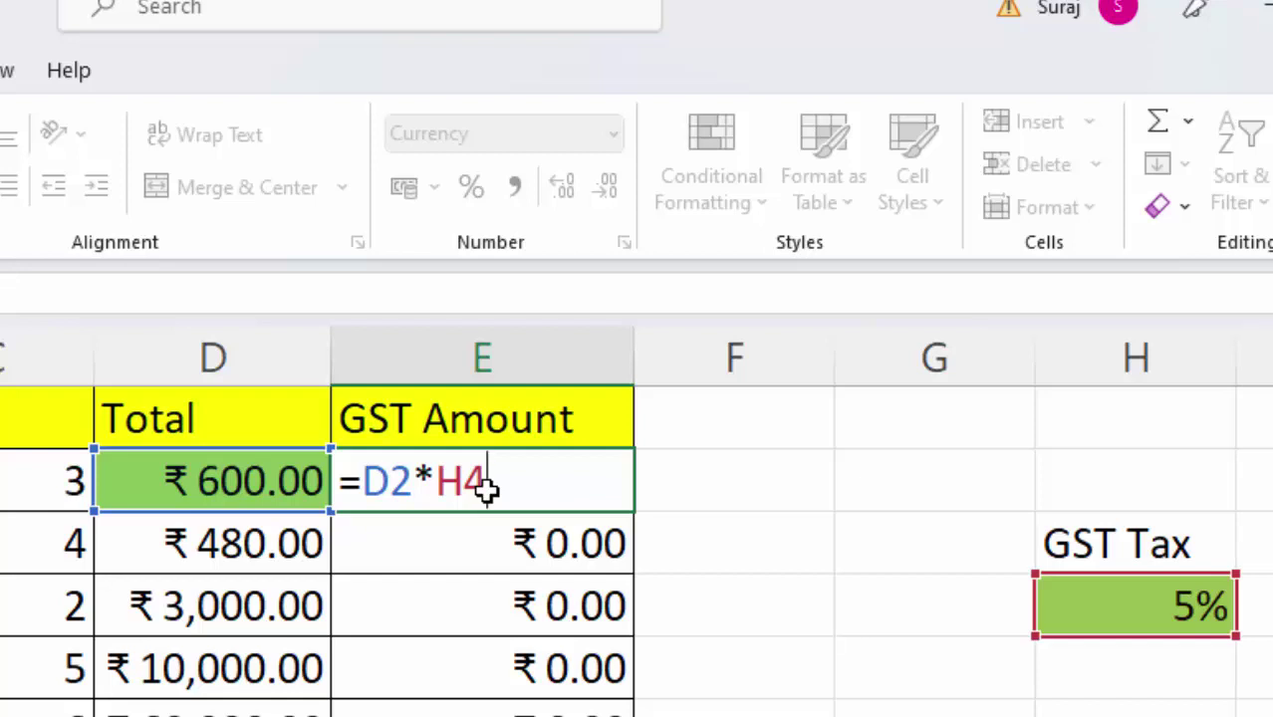
{"action": "key", "text": "Left"}
{"action": "key", "text": "Left"}
{"action": "type", "text": "$$"}
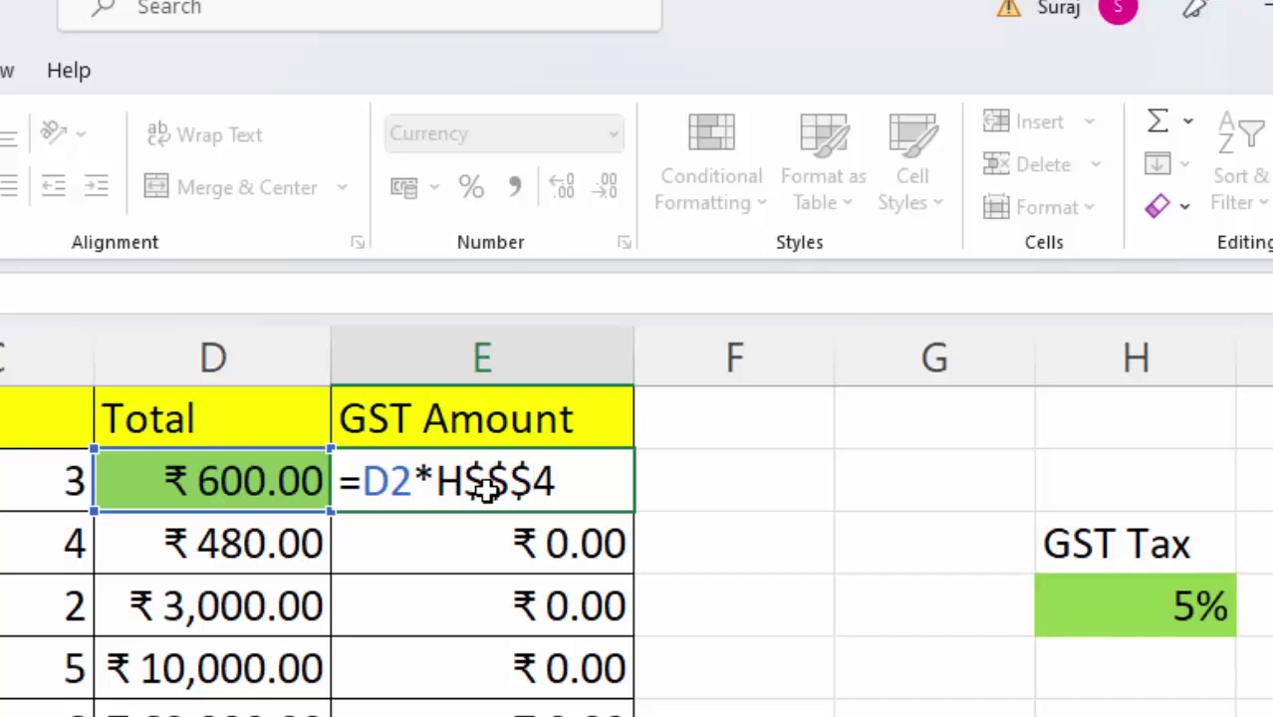
{"action": "key", "text": "BackSpace"}
{"action": "key", "text": "BackSpace"}
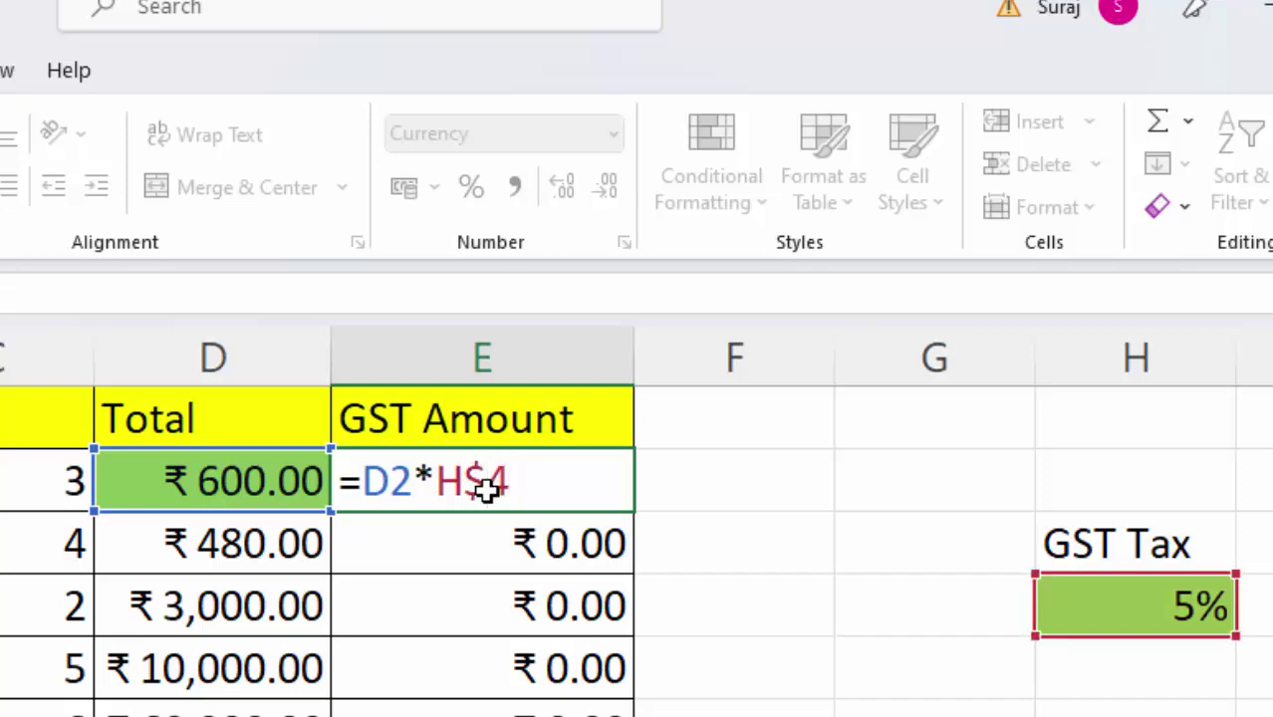
{"action": "key", "text": "Return"}
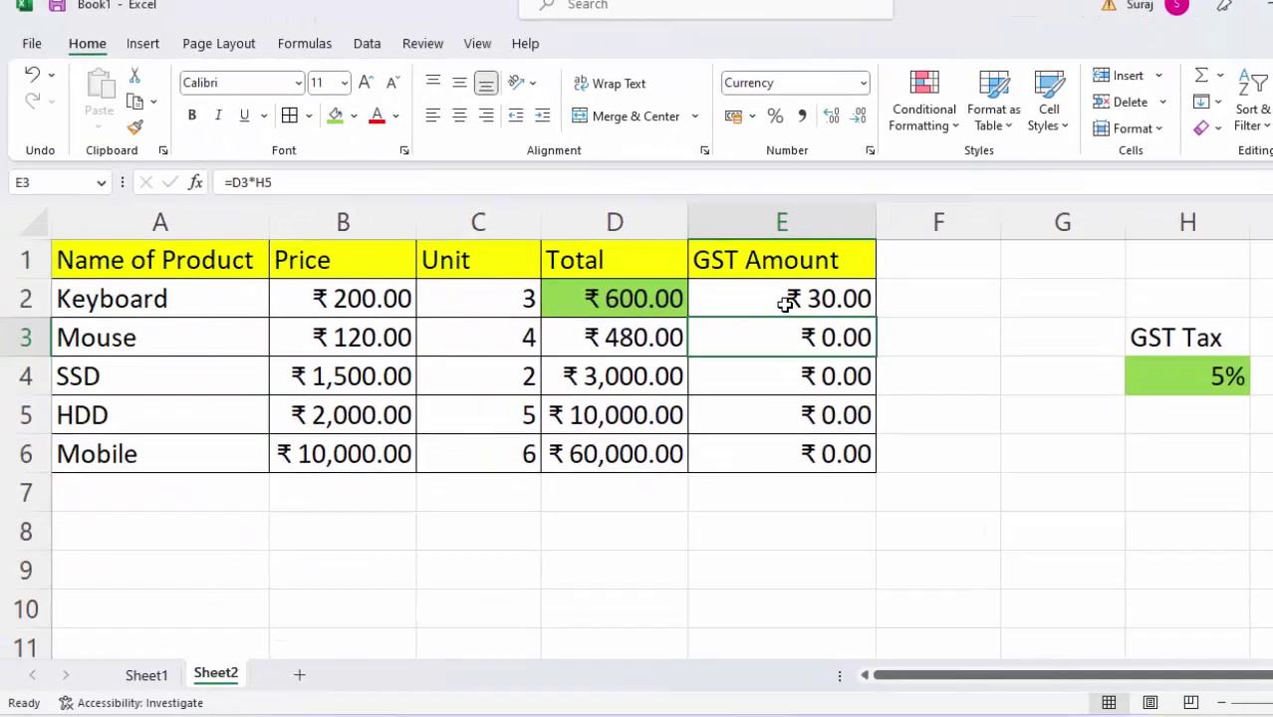
{"action": "left_click", "coordinate": [617, 407]}
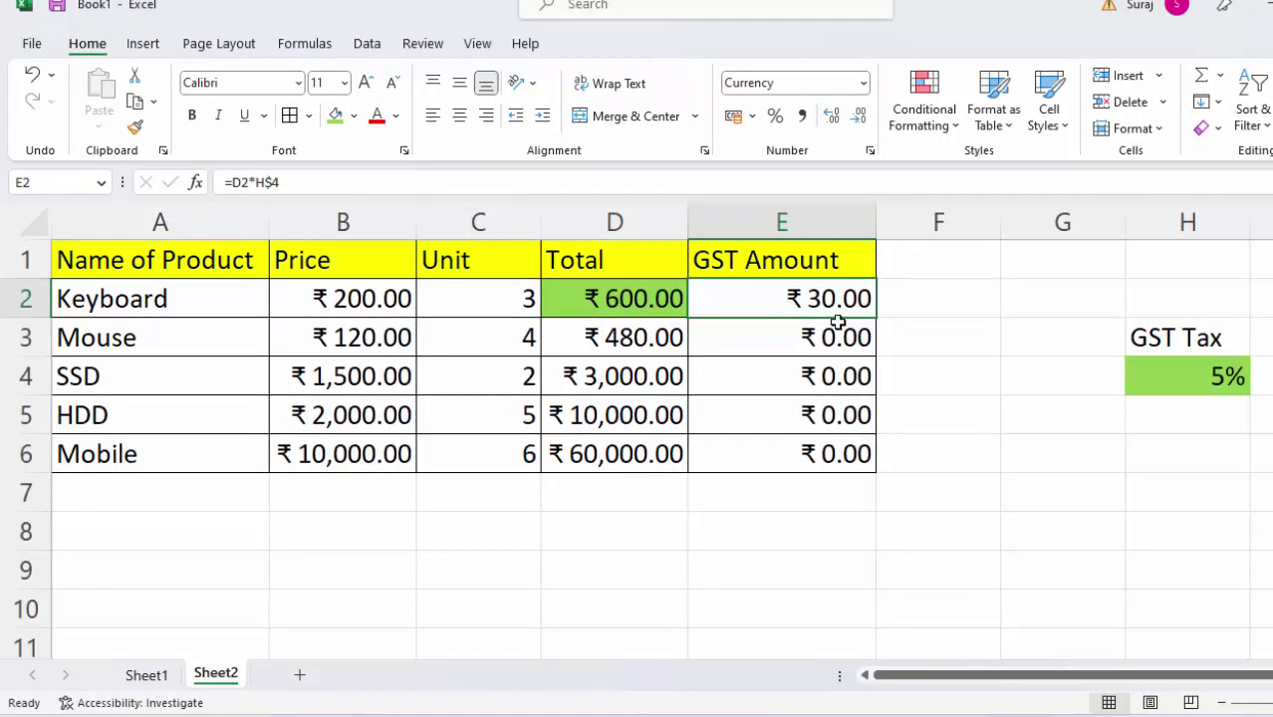
{"action": "left_click_drag", "start_coordinate": [874, 312], "coordinate": [880, 474]}
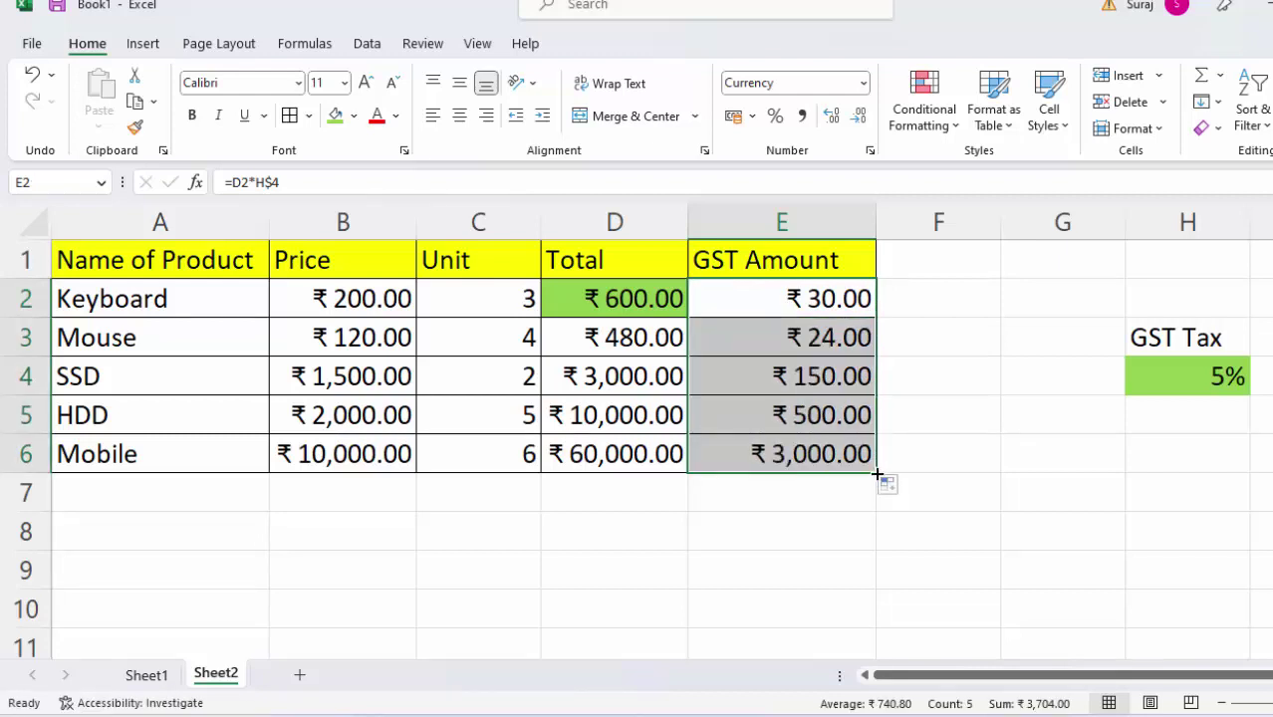
Check the cell references in the GST Amount formulas for Keyboard in E2 and Mouse in E3.
{"action": "left_click", "coordinate": [815, 303]}
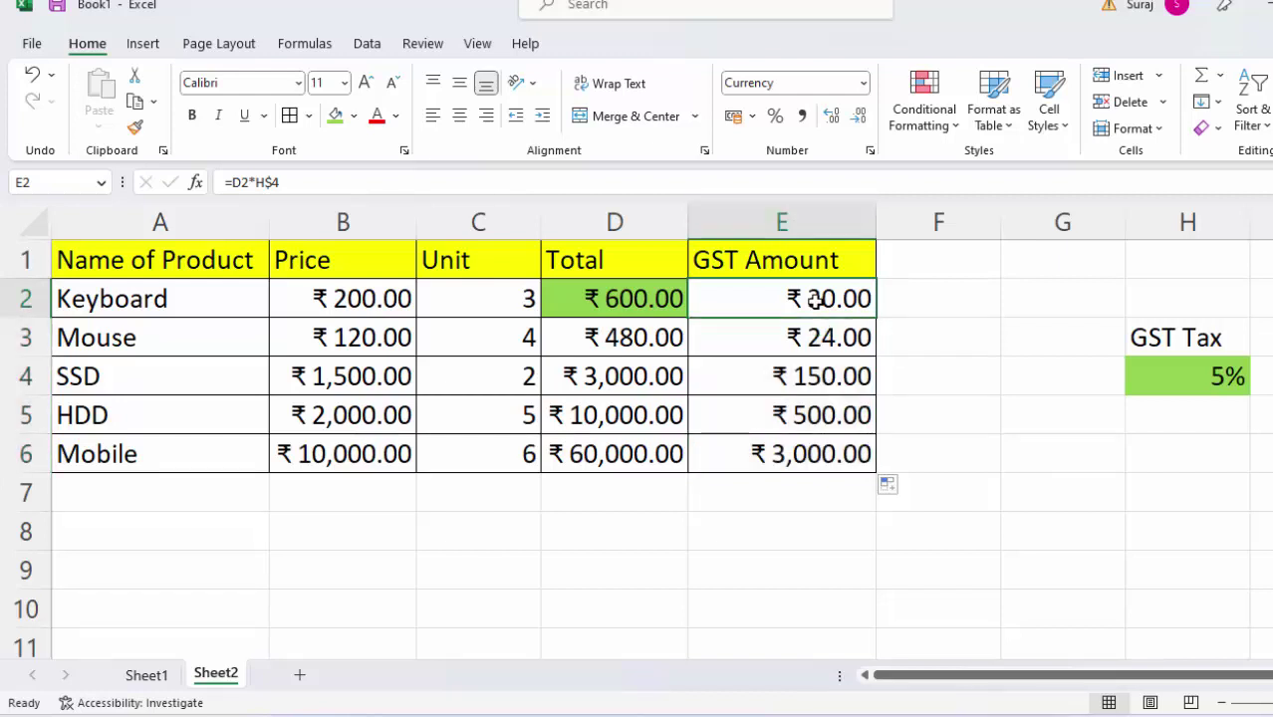
{"action": "double_click", "coordinate": [816, 301]}
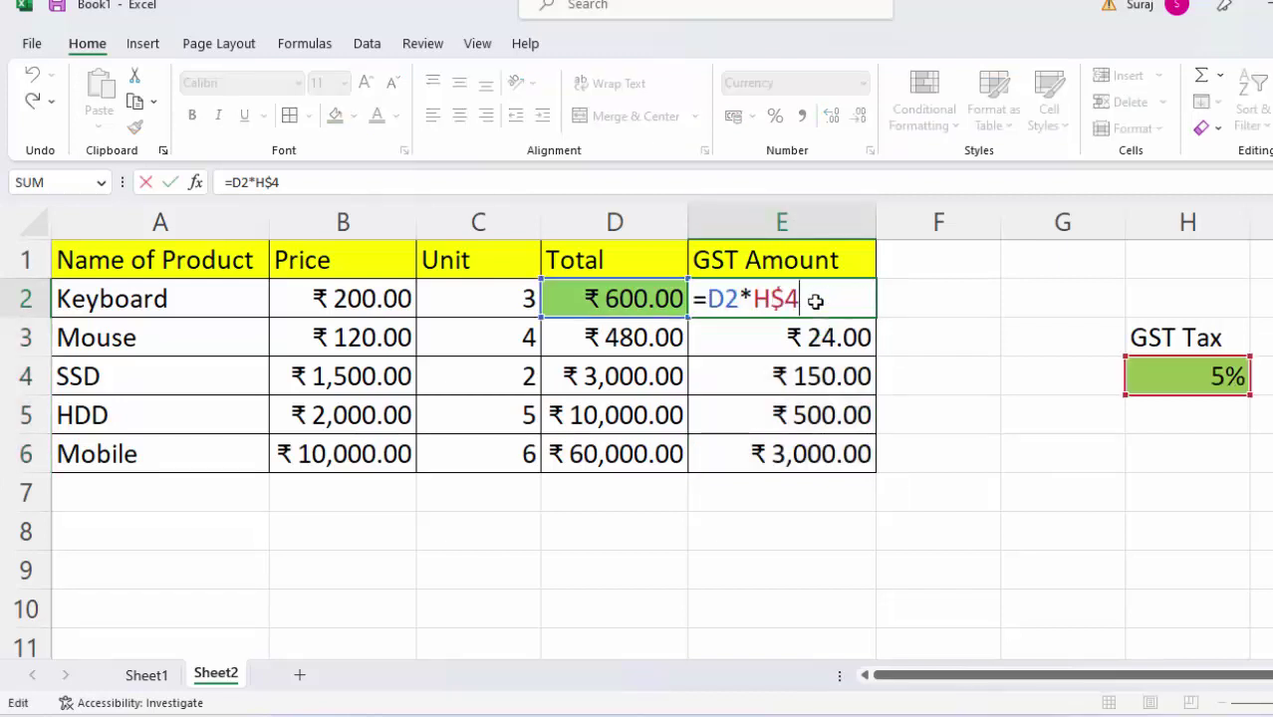
{"action": "key", "text": "Return"}
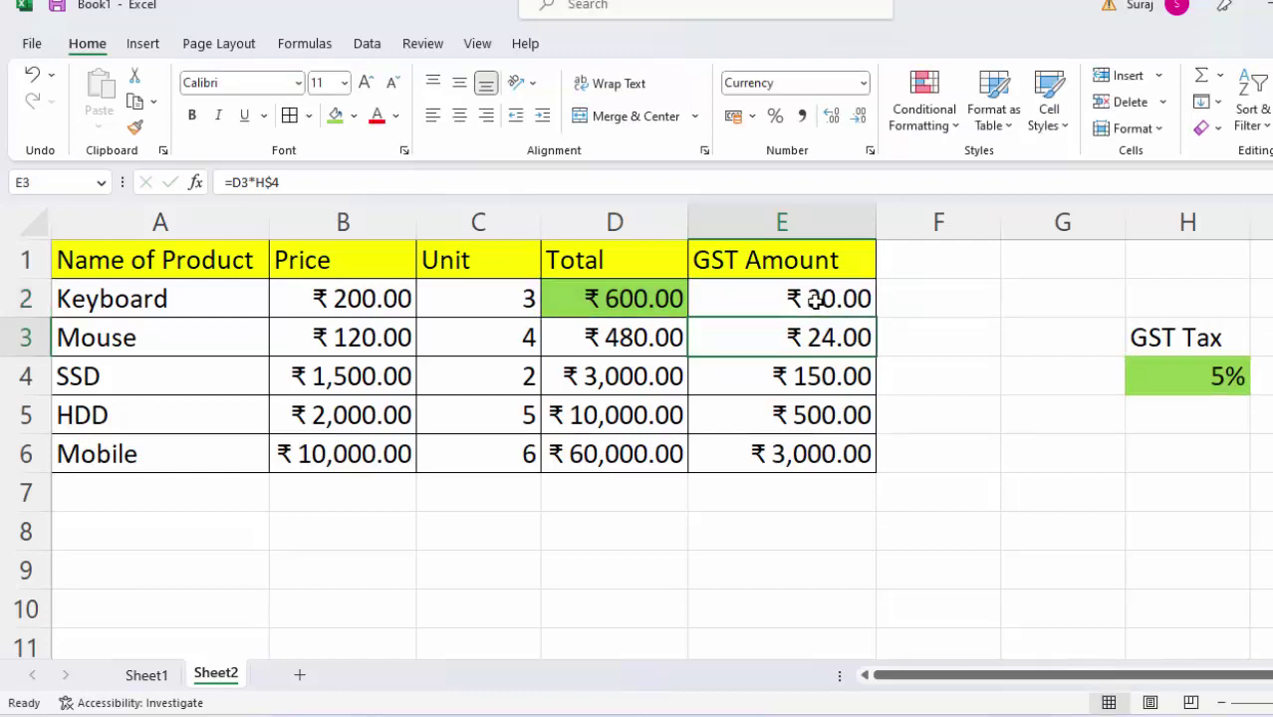
{"action": "key", "text": "F2"}
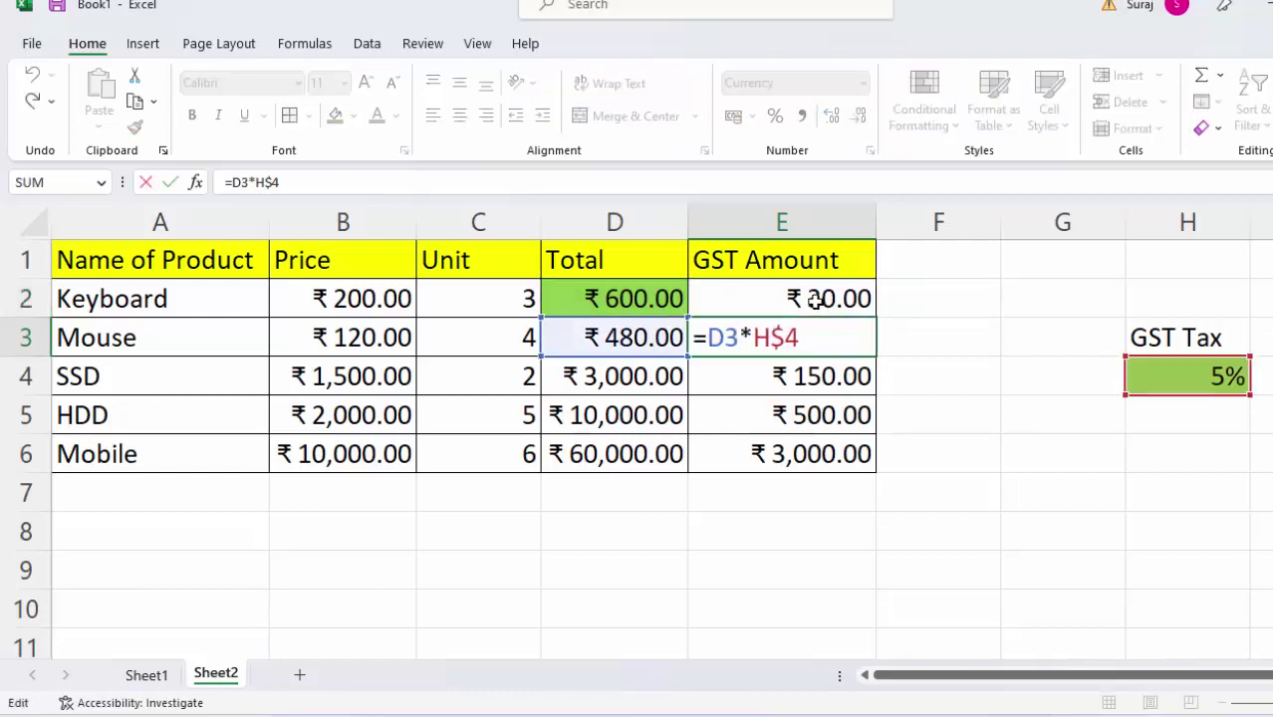
{"action": "key", "text": "Return"}
{"action": "left_click", "coordinate": [816, 300]}
{"action": "key", "text": "F2"}
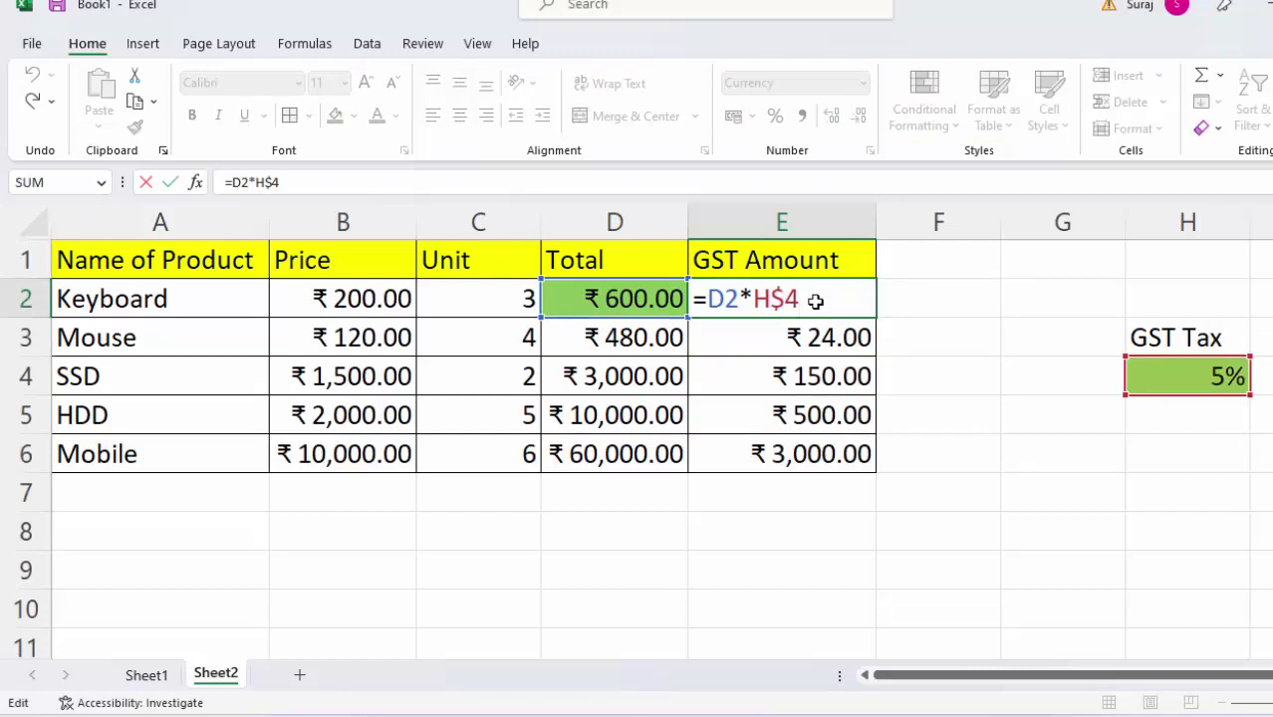
{"action": "key", "text": "Return"}
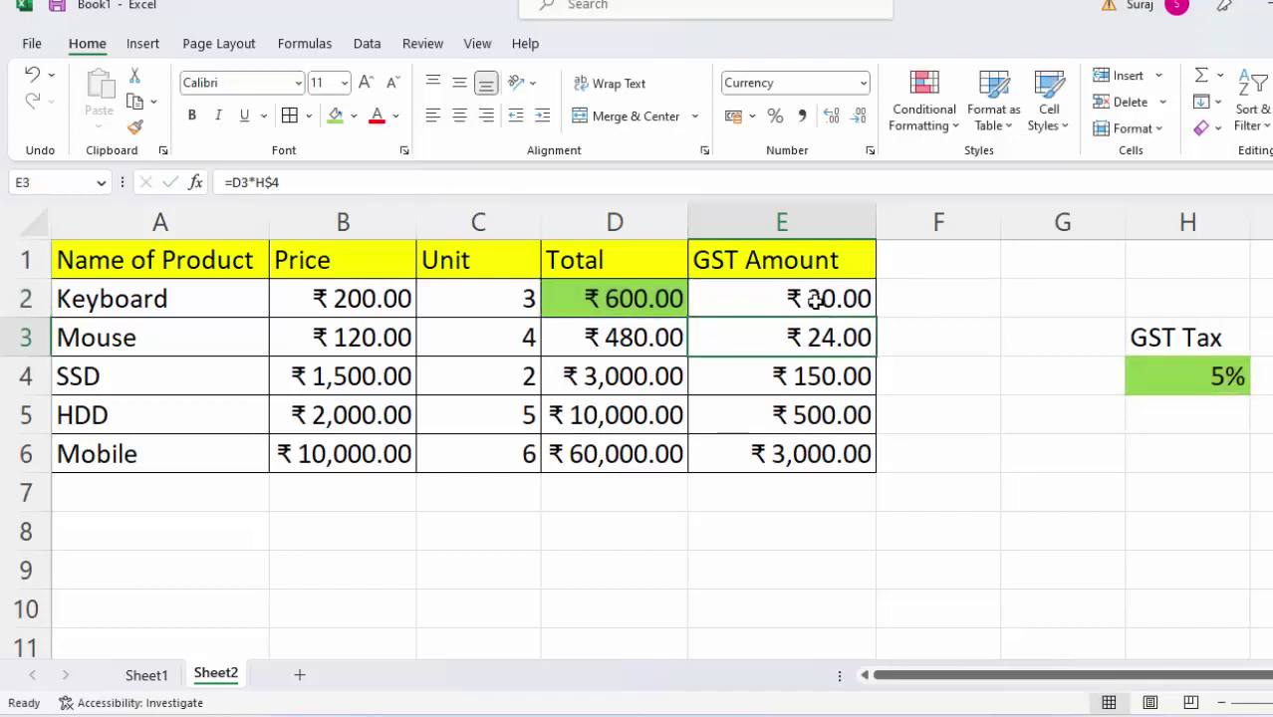
{"action": "key", "text": "F2"}
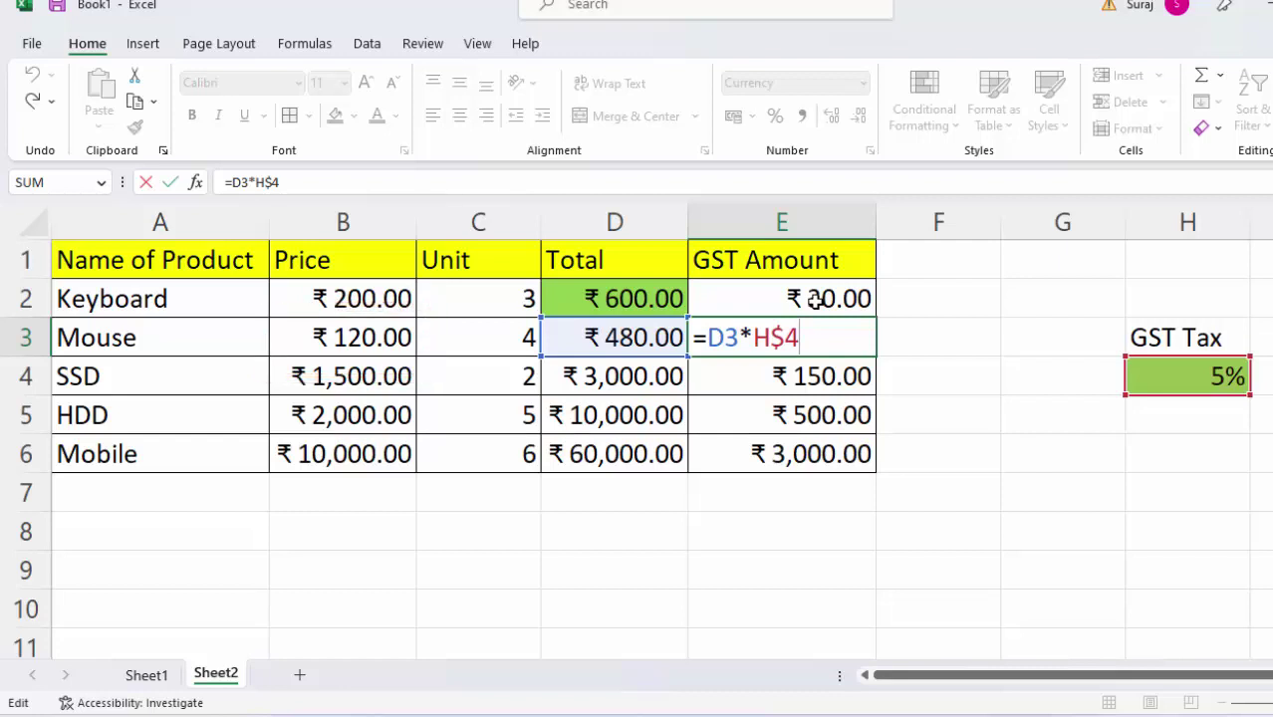
{"action": "key", "text": "Return"}
Examine the Total formulas in D2, D3 and D4 to see how their relative references change by row.
{"action": "left_click", "coordinate": [617, 335]}
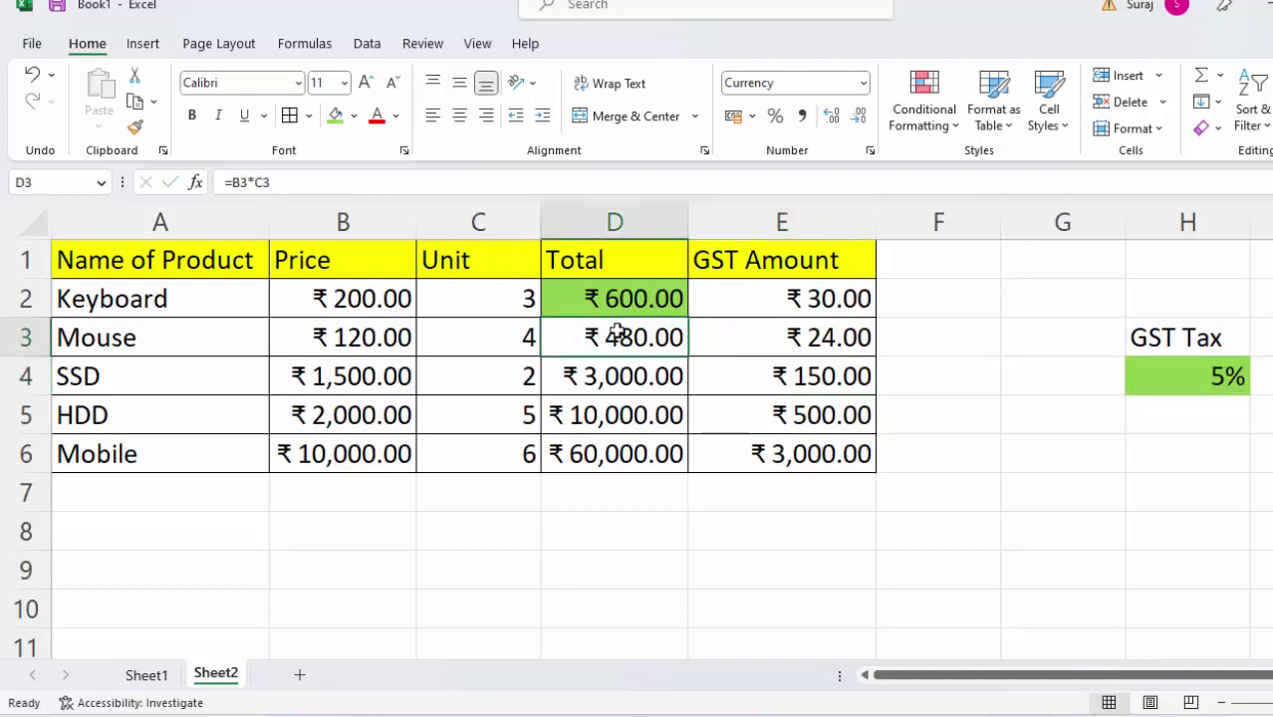
{"action": "double_click", "coordinate": [618, 334]}
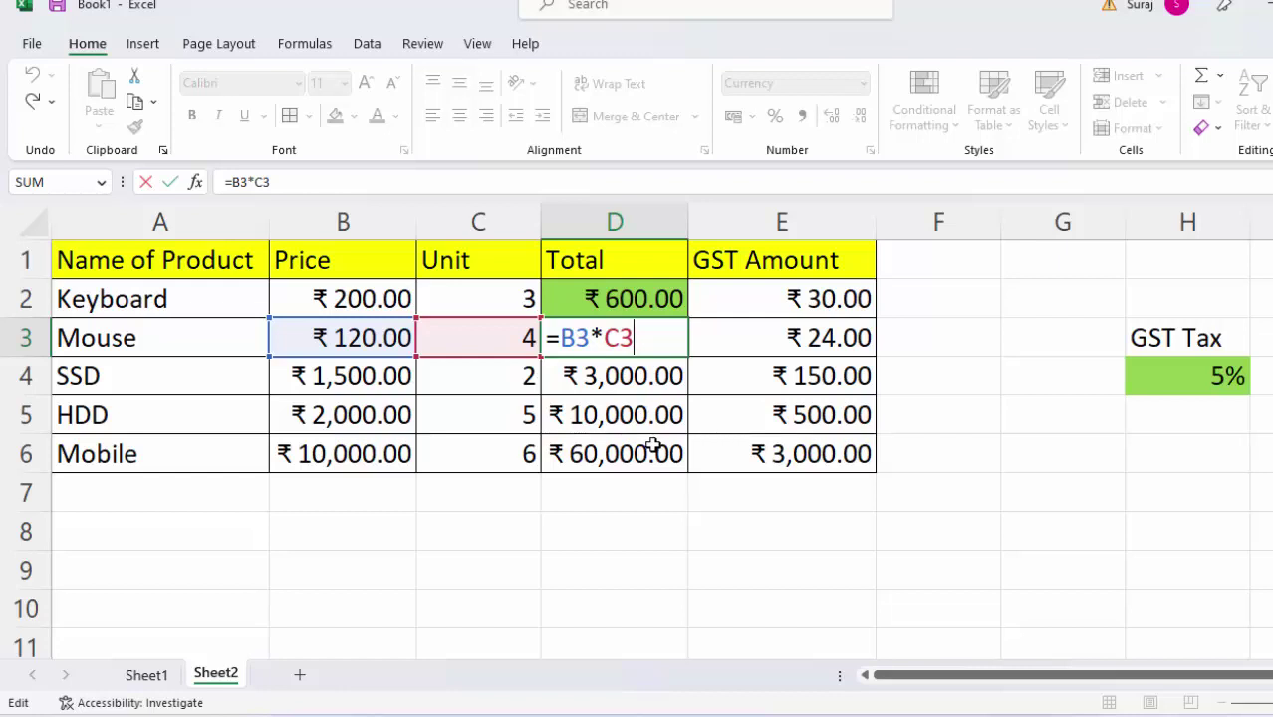
{"action": "key", "text": "Return"}
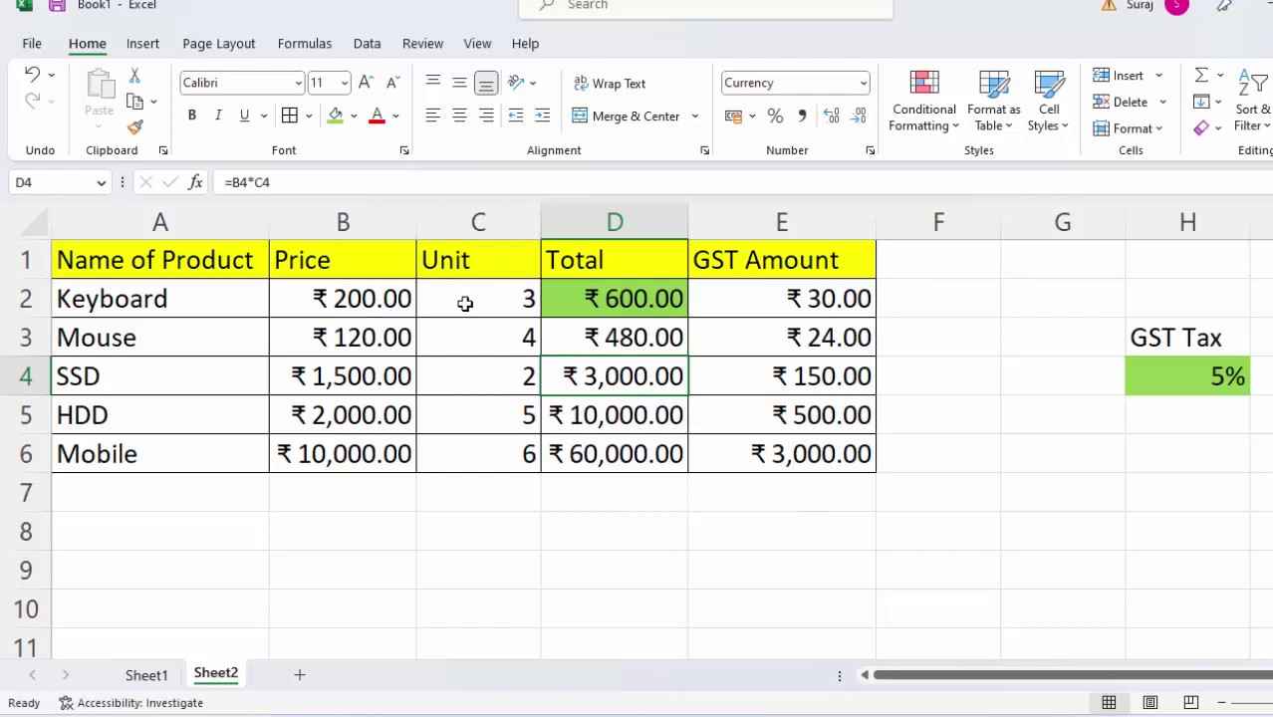
{"action": "left_click", "coordinate": [611, 299]}
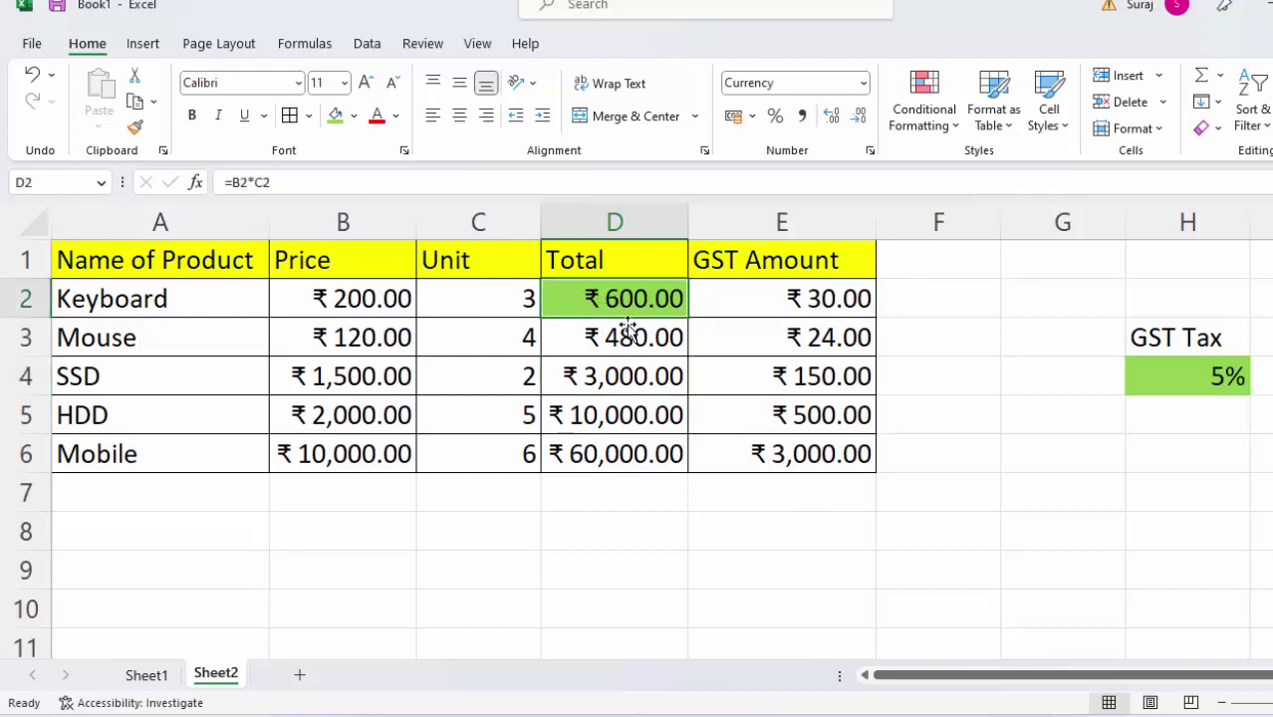
{"action": "left_click", "coordinate": [629, 338]}
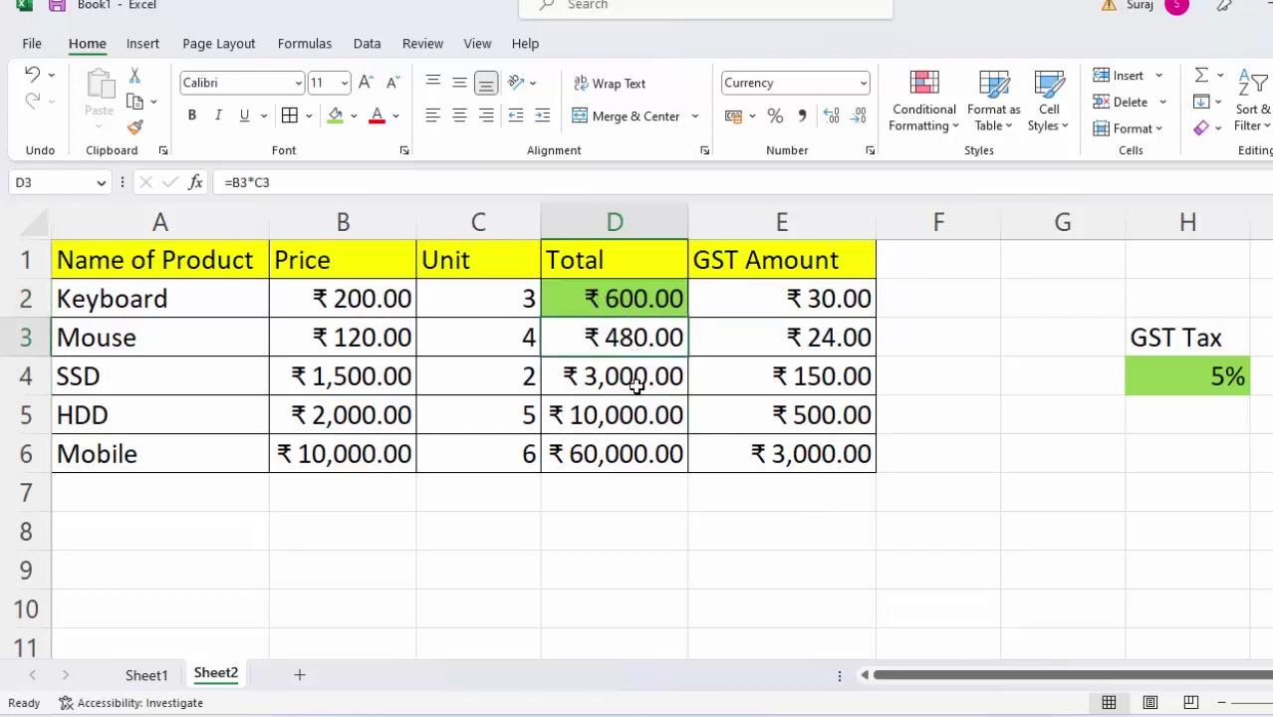
{"action": "left_click", "coordinate": [636, 385]}
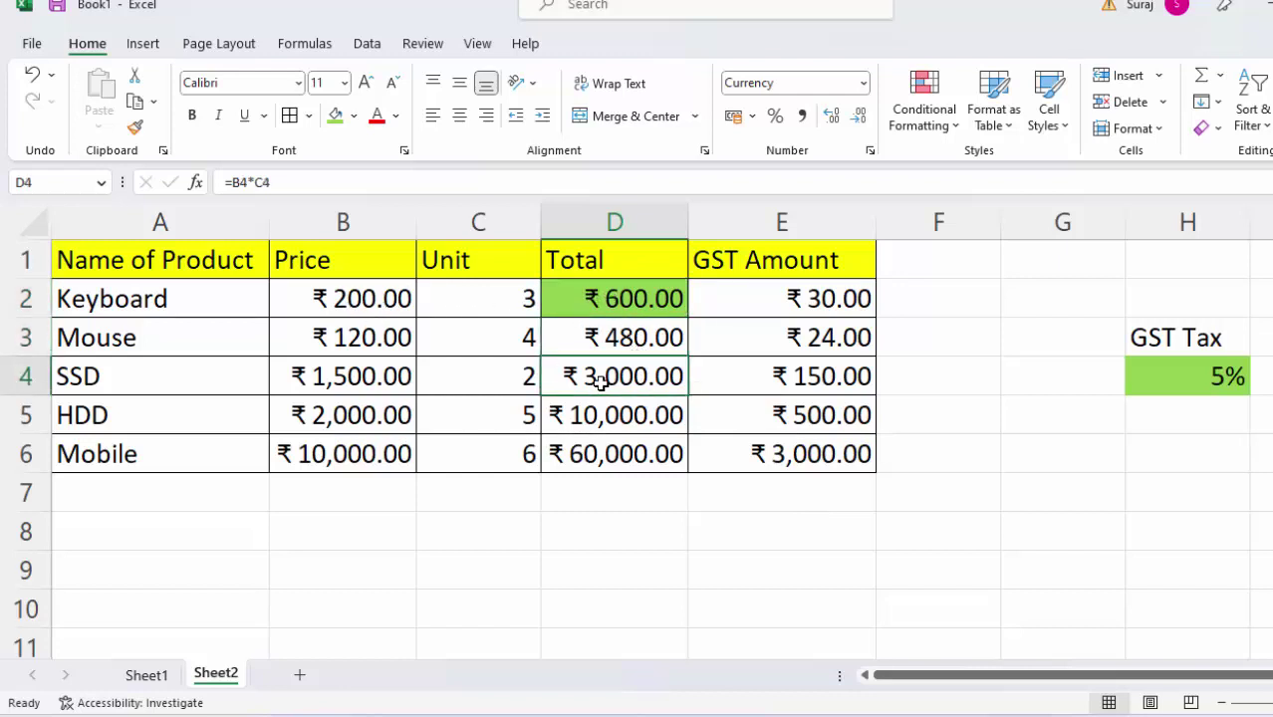
Review the GST rate cell H4 and each GST Amount formula from E2 through E6 for the locked row reference.
{"action": "left_click", "coordinate": [769, 332]}
{"action": "left_click", "coordinate": [1176, 375]}
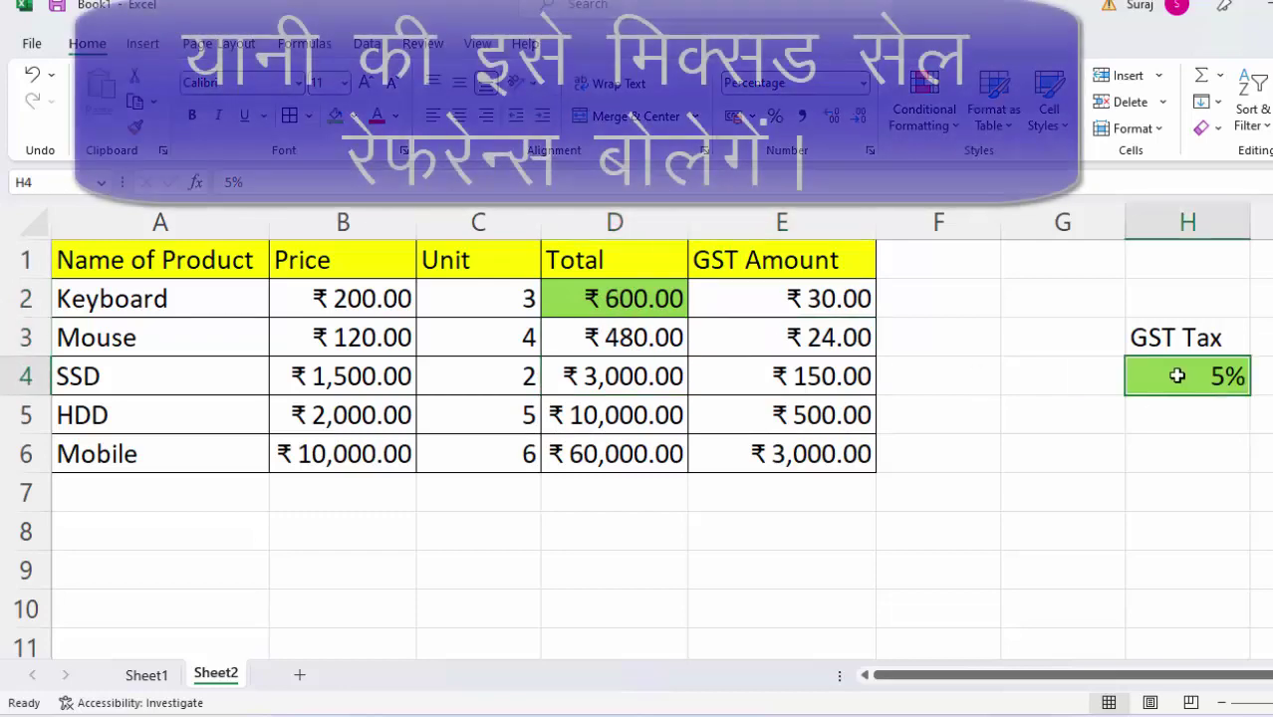
{"action": "left_click", "coordinate": [742, 298]}
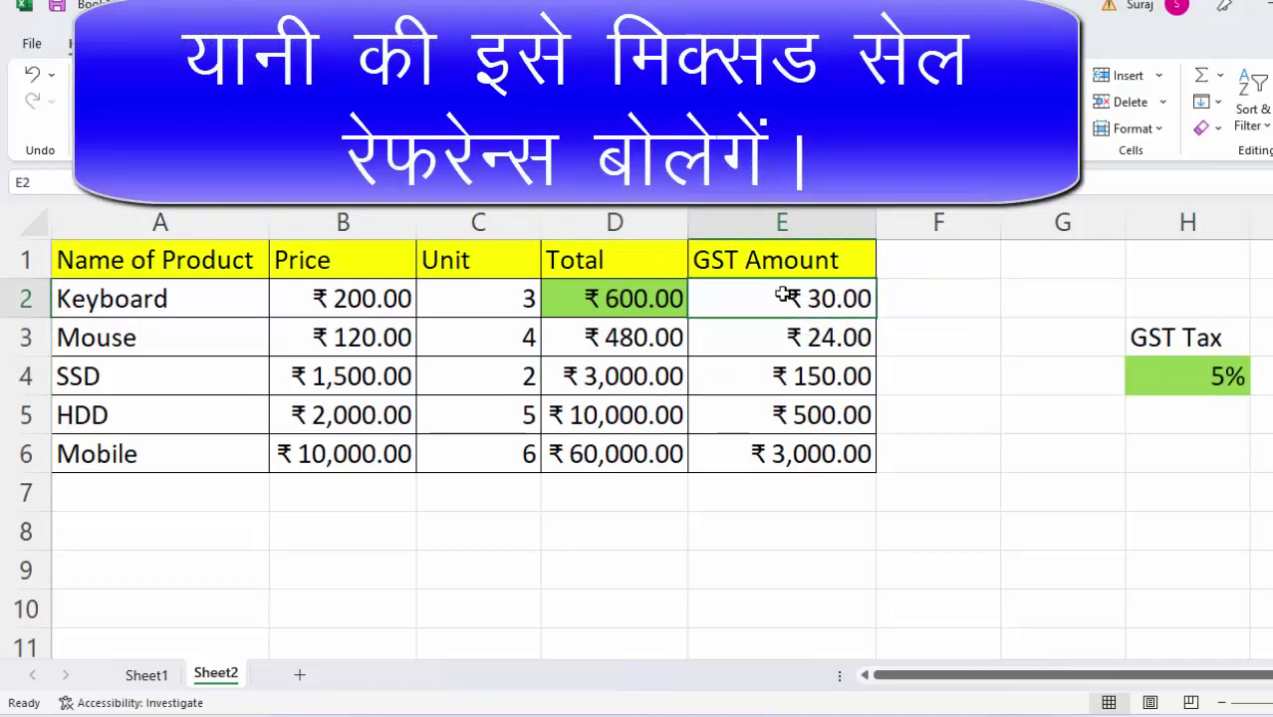
{"action": "double_click", "coordinate": [787, 296]}
{"action": "key", "text": "Return"}
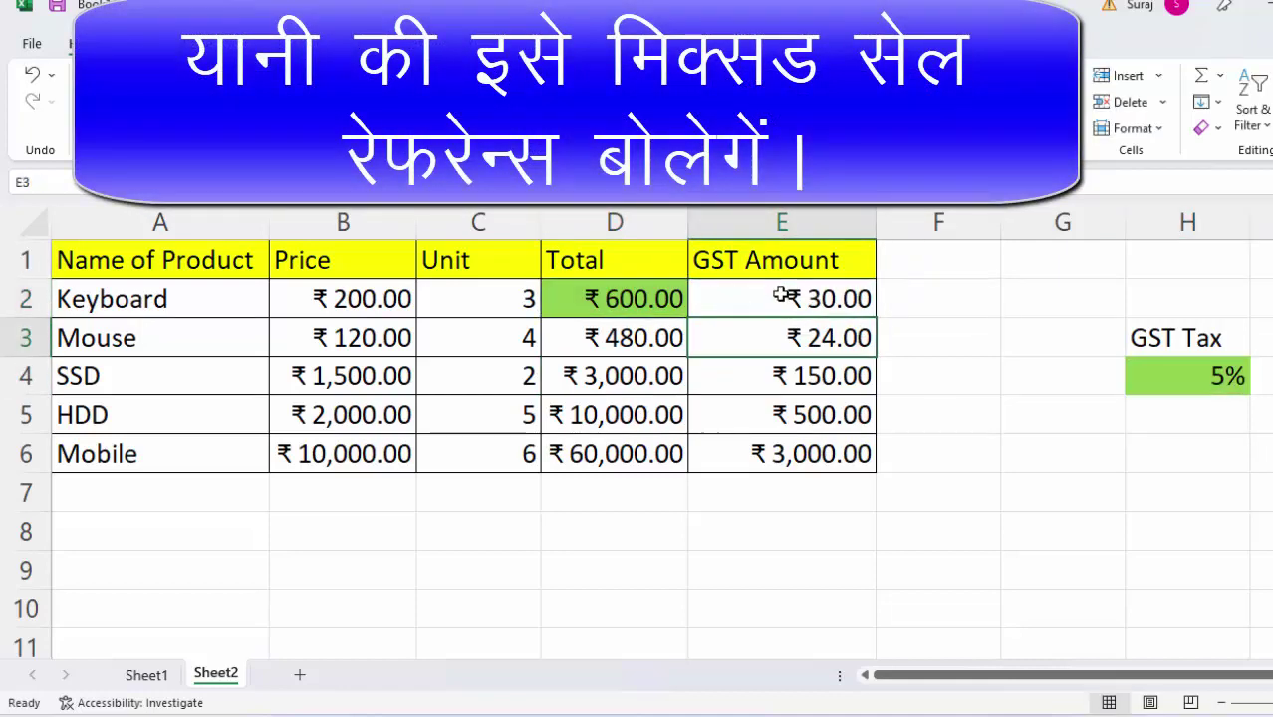
{"action": "key", "text": "F2"}
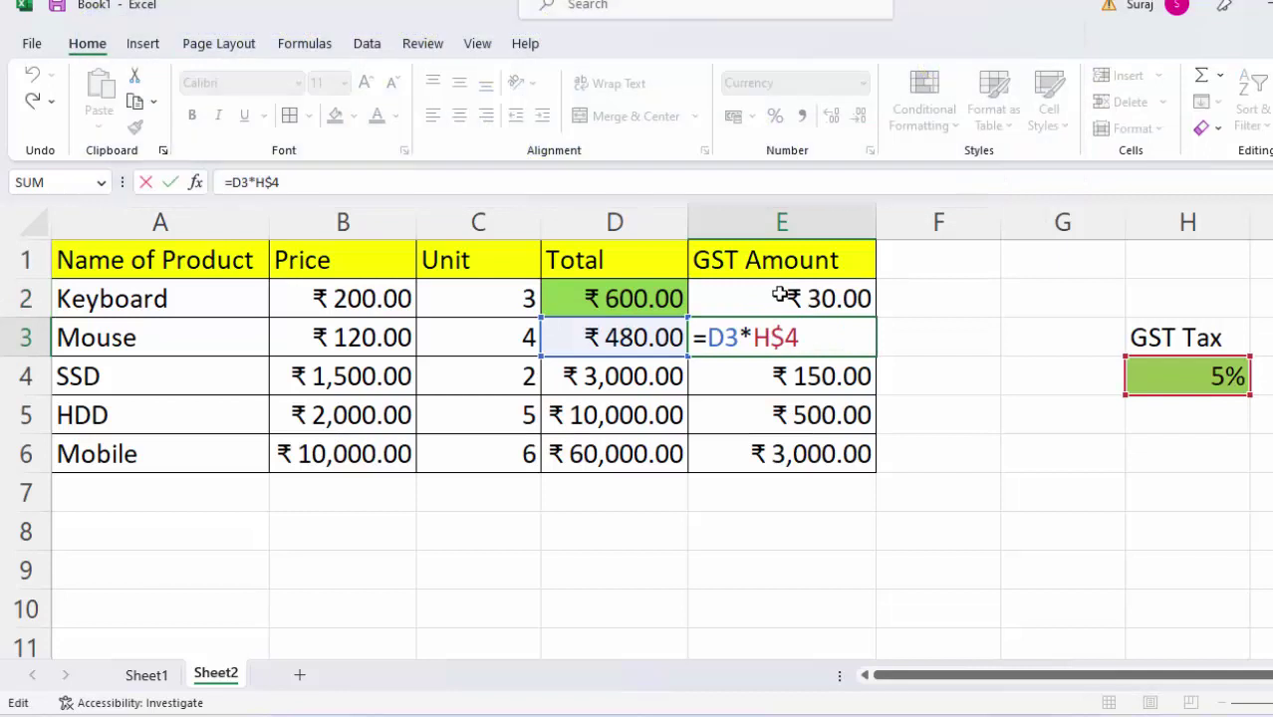
{"action": "key", "text": "Return"}
{"action": "key", "text": "F2"}
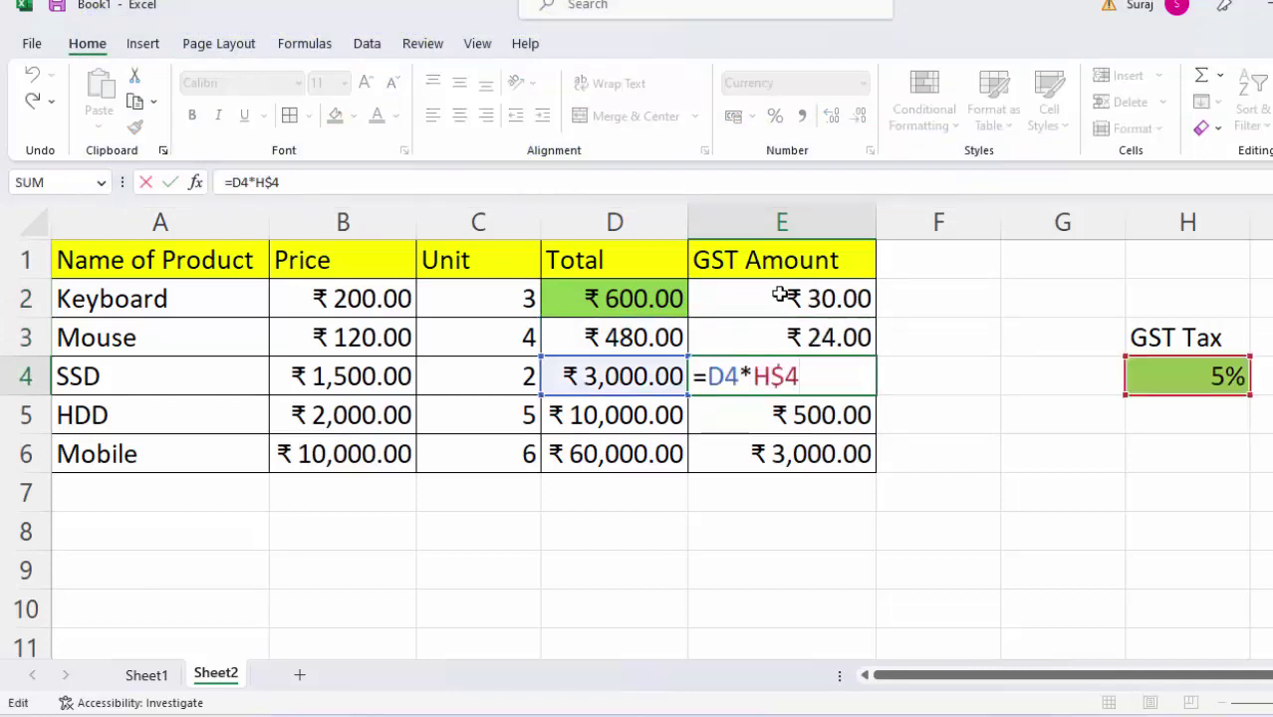
{"action": "key", "text": "Return"}
{"action": "key", "text": "F2"}
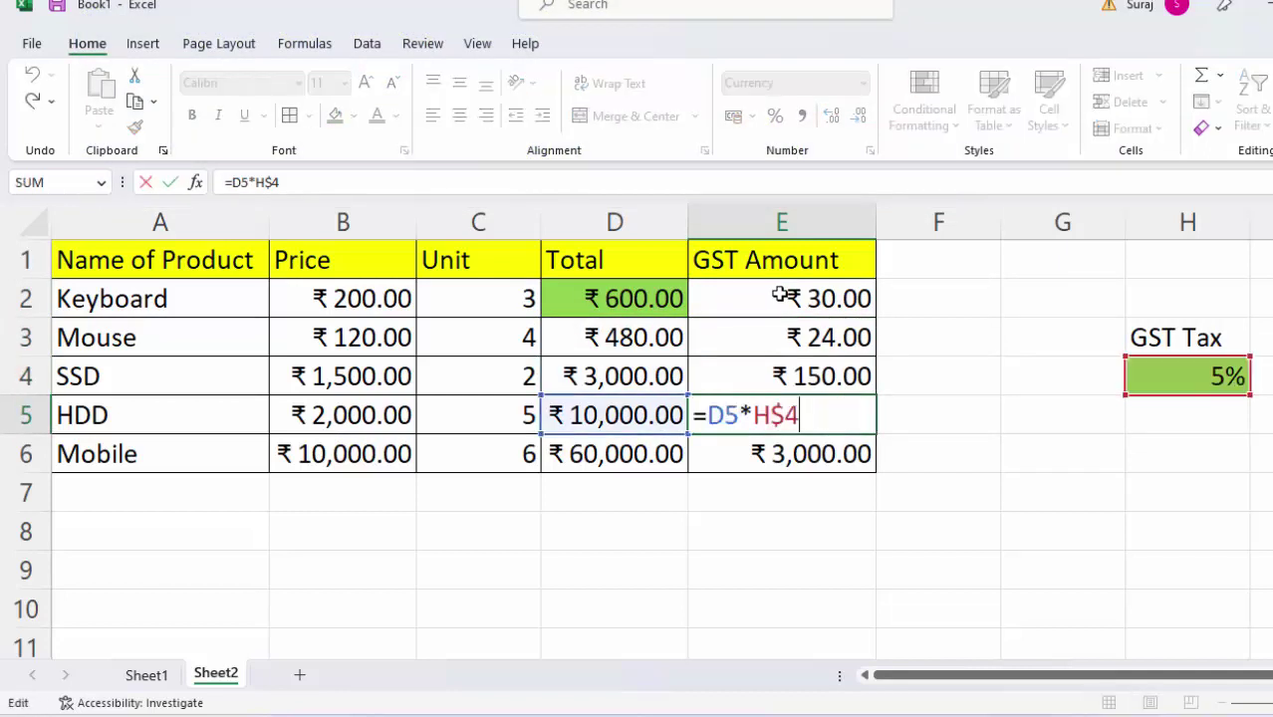
{"action": "key", "text": "Return"}
{"action": "key", "text": "F2"}
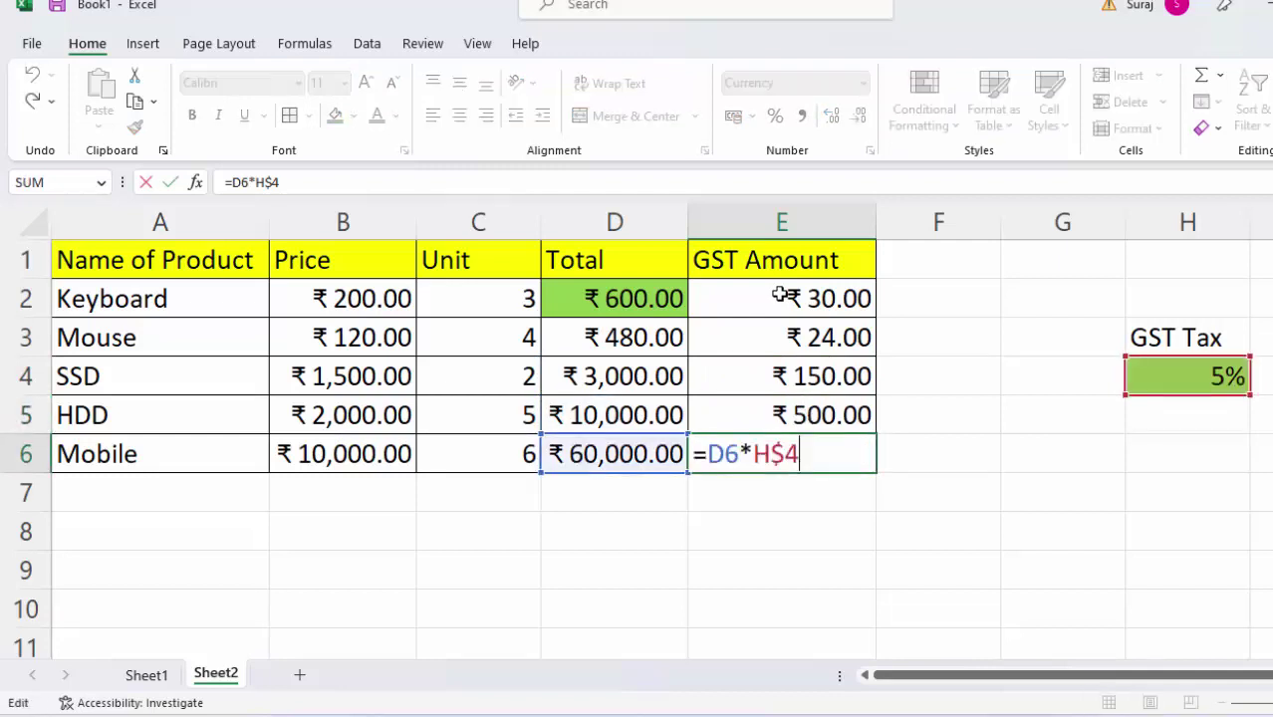
{"action": "key", "text": "Return"}
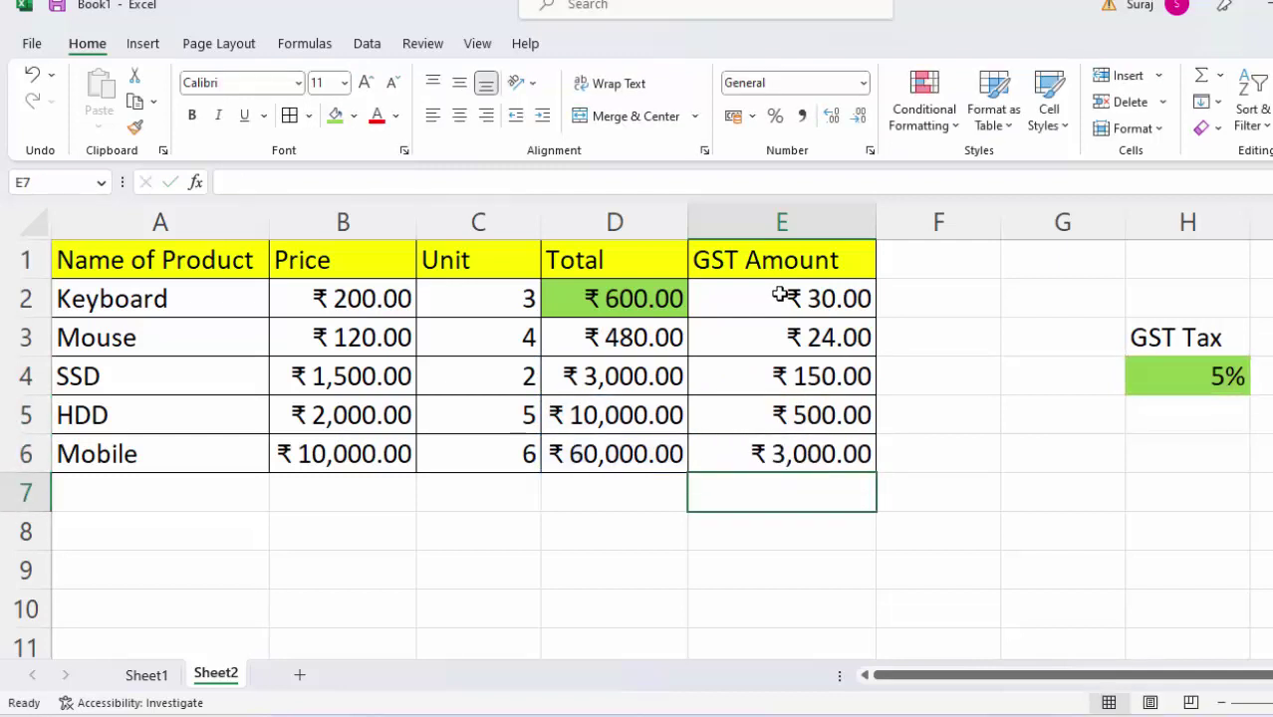